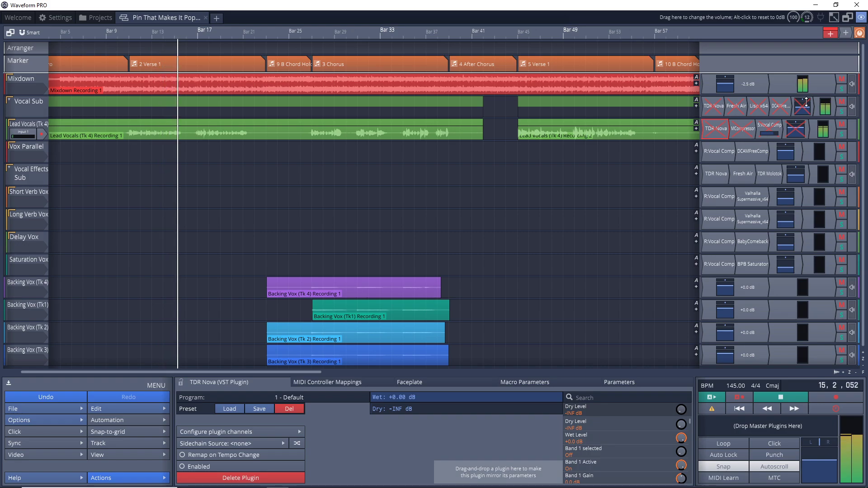
# Play the unprocessed vocal from bar 10 on its own with the Vocal Sub soloed
pyautogui.press('space')
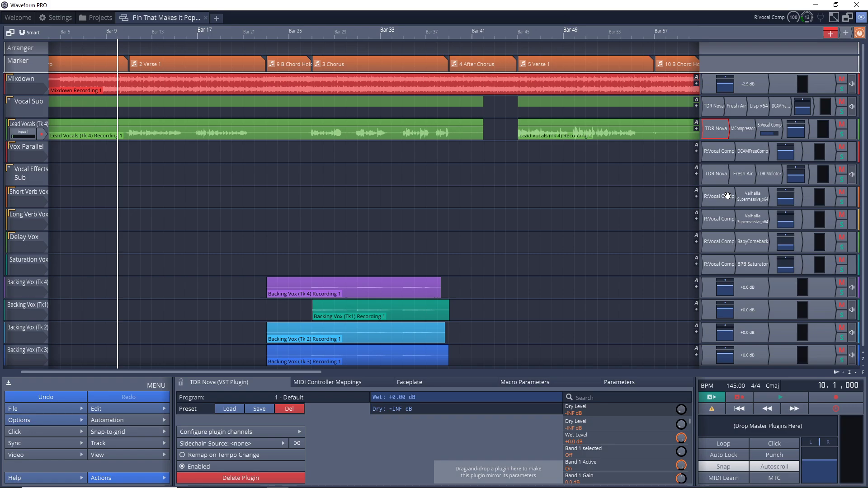
pyautogui.press('space')
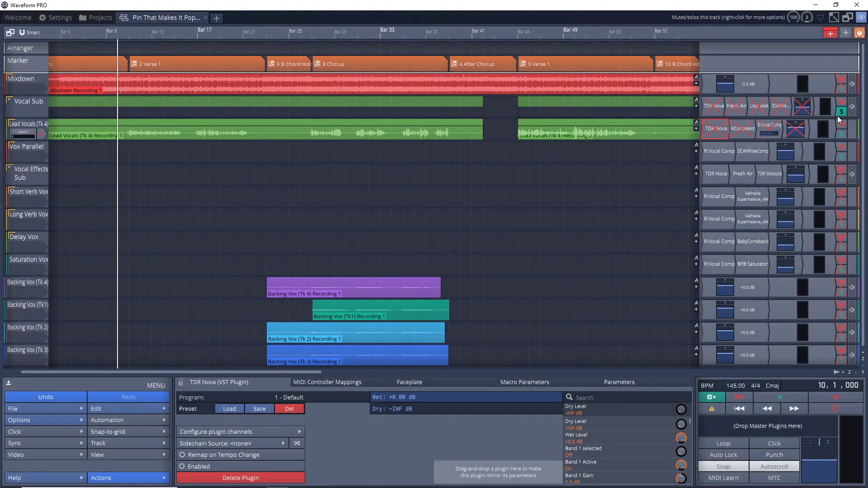
pyautogui.press('space')
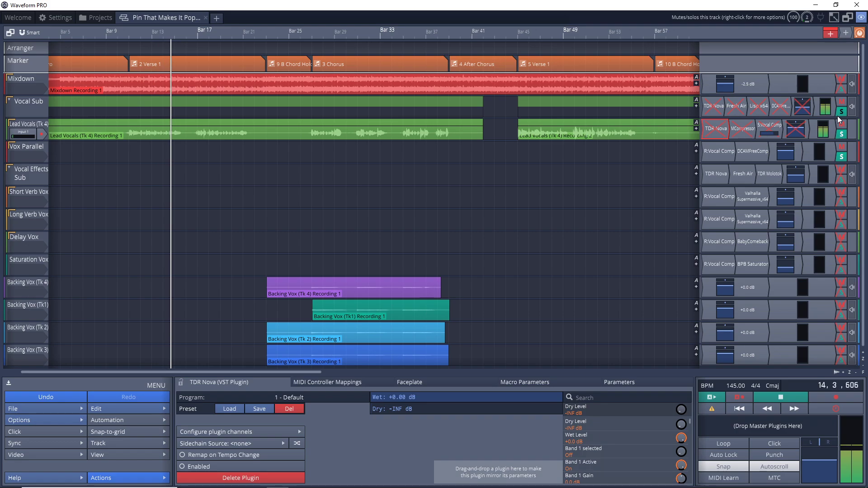
pyautogui.press('space')
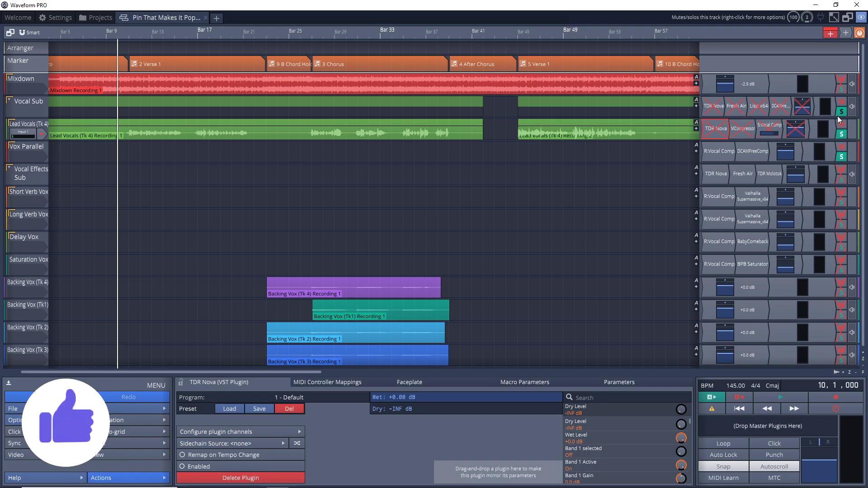
# Unsolo the Vocal Sub and play the unprocessed vocal together with the mixdown from bar 10
pyautogui.click(837, 116)
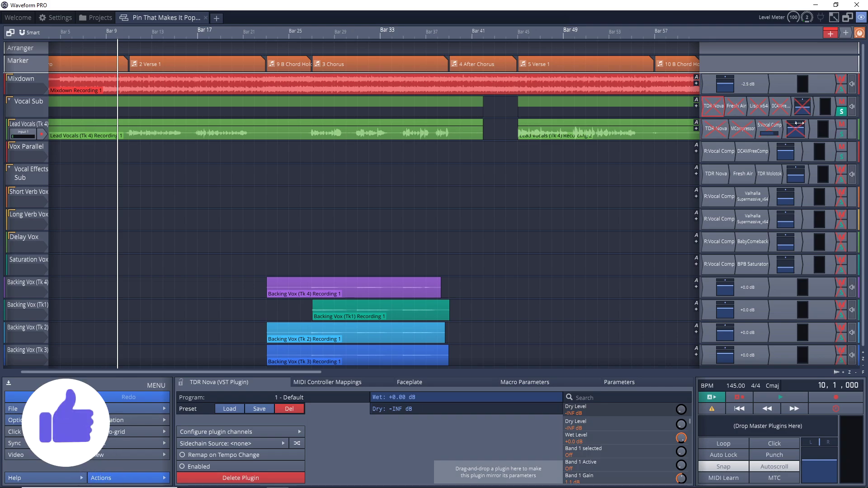
pyautogui.click(841, 110)
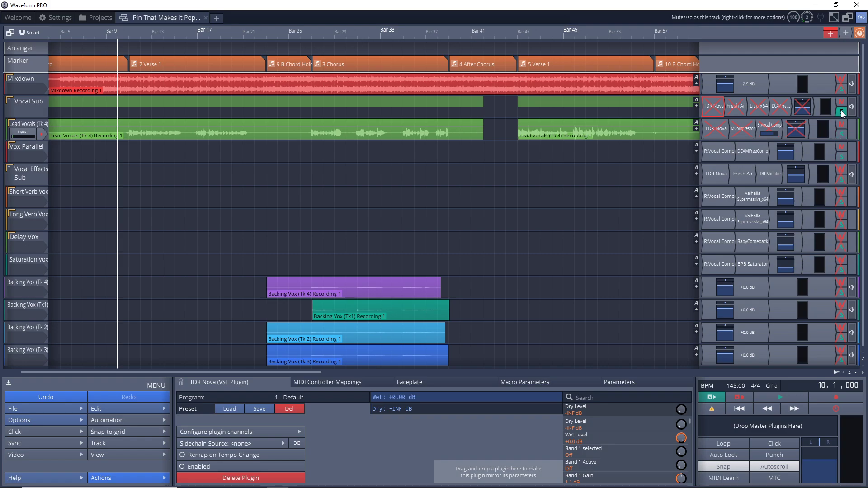
pyautogui.press('space')
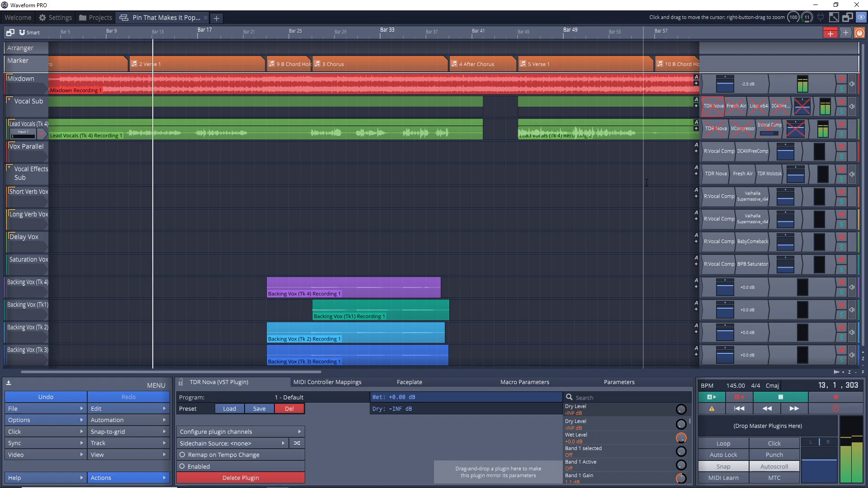
pyautogui.press('space')
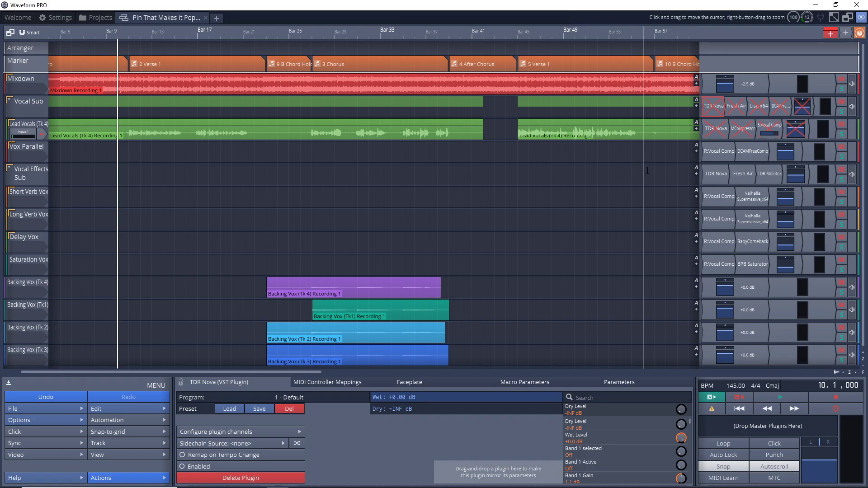
# Enable the TDR Nova EQ on the Lead Vocals track and show its band III settings
pyautogui.click(36, 131)
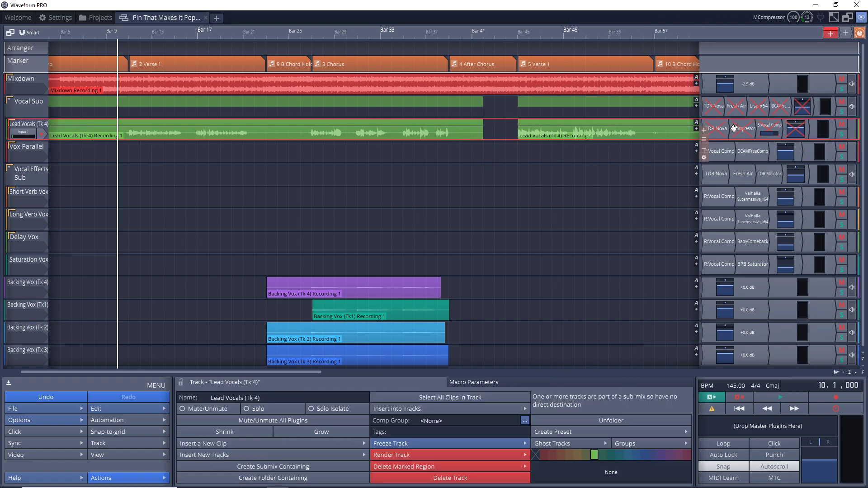
pyautogui.rightClick(717, 134)
pyautogui.click(733, 143)
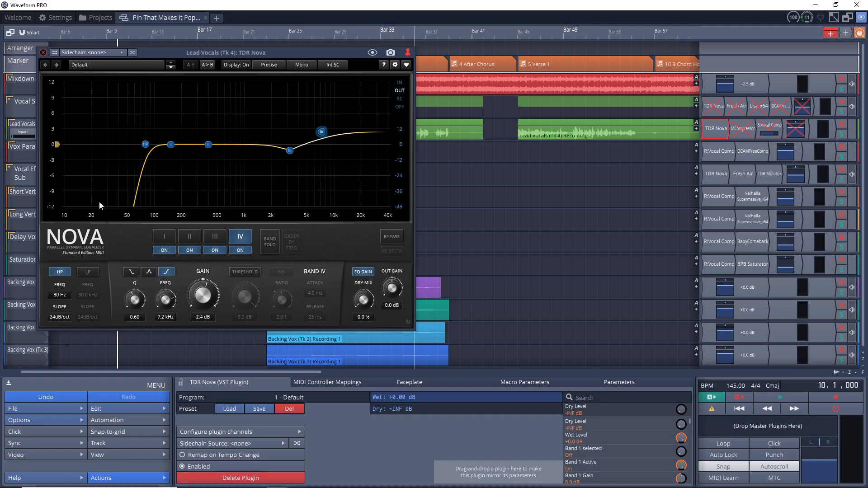
pyautogui.click(289, 150)
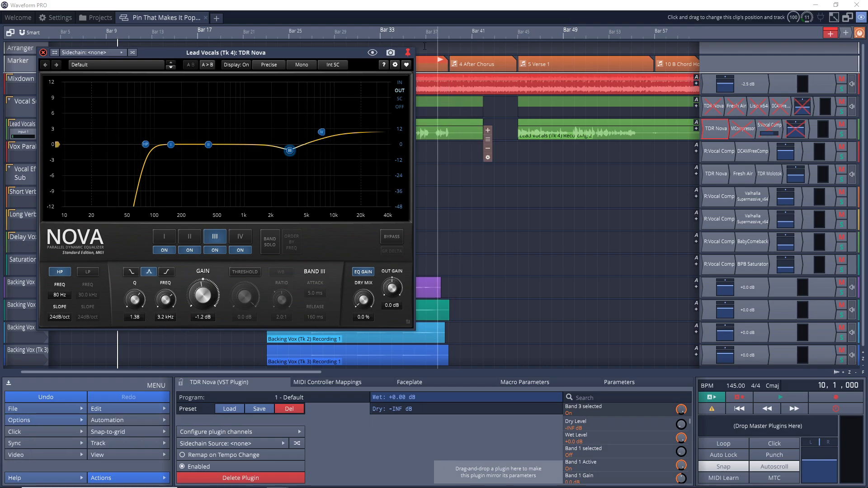
# Play the soloed lead vocal and compare the TDR Nova EQ active and bypassed
pyautogui.press('space')
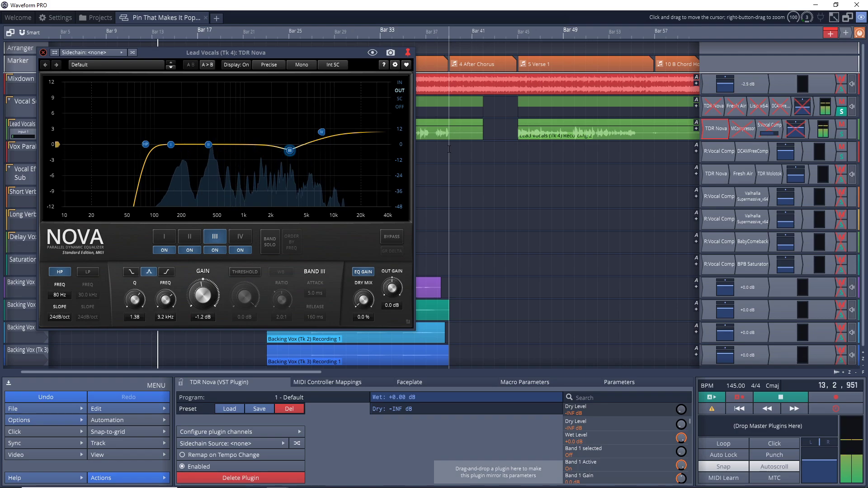
pyautogui.click(392, 237)
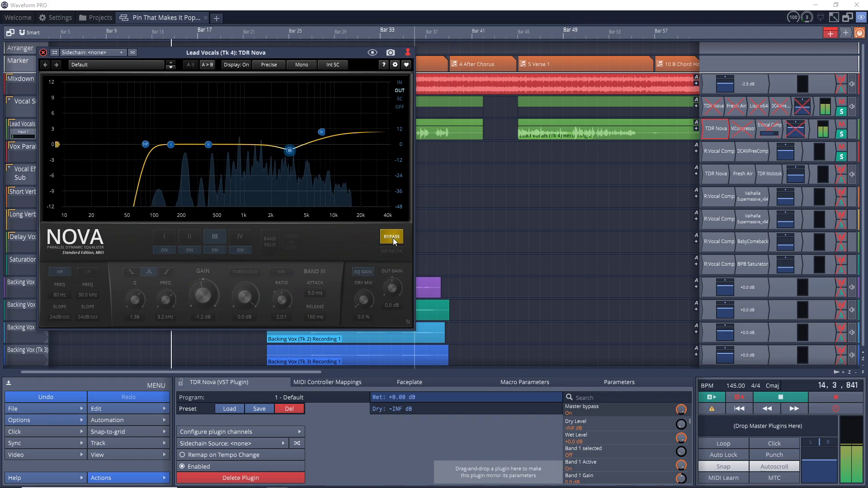
pyautogui.click(392, 238)
pyautogui.press('space')
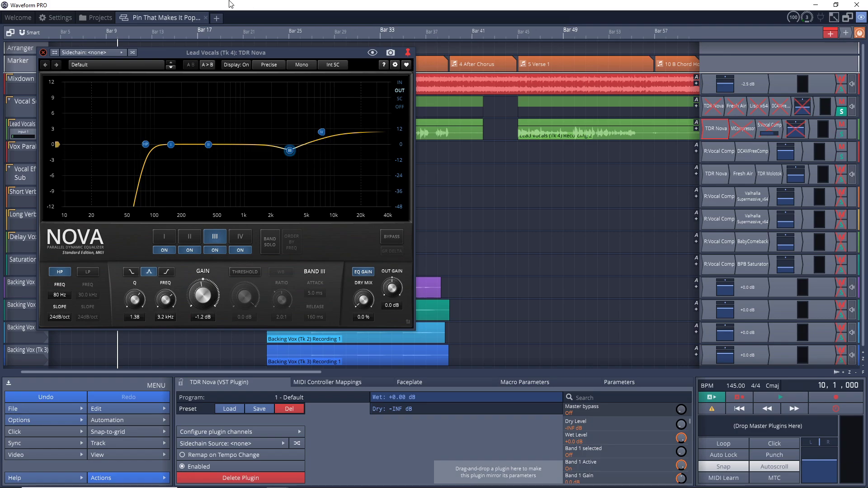
# Enable and open MCompressor on Lead Vocals, place the playhead at bar 15, and inspect the compression curve's middle point
pyautogui.doubleClick(743, 129)
pyautogui.moveTo(417, 65); pyautogui.dragTo(392, 75)
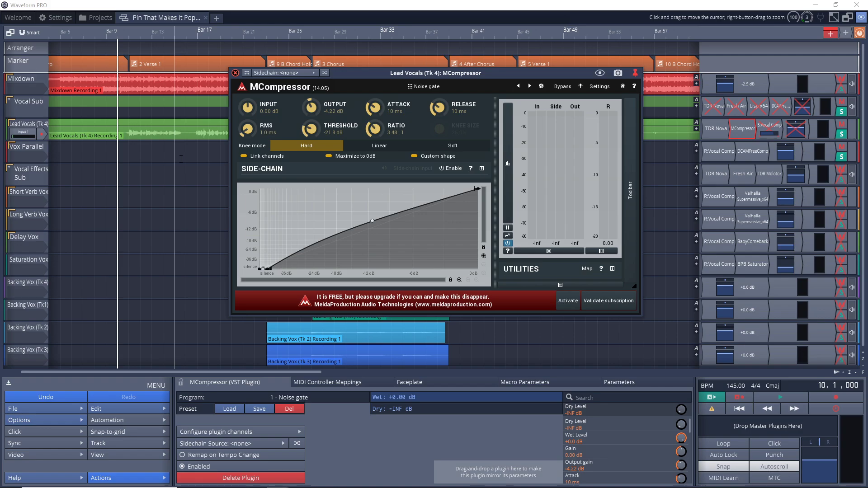
pyautogui.click(181, 158)
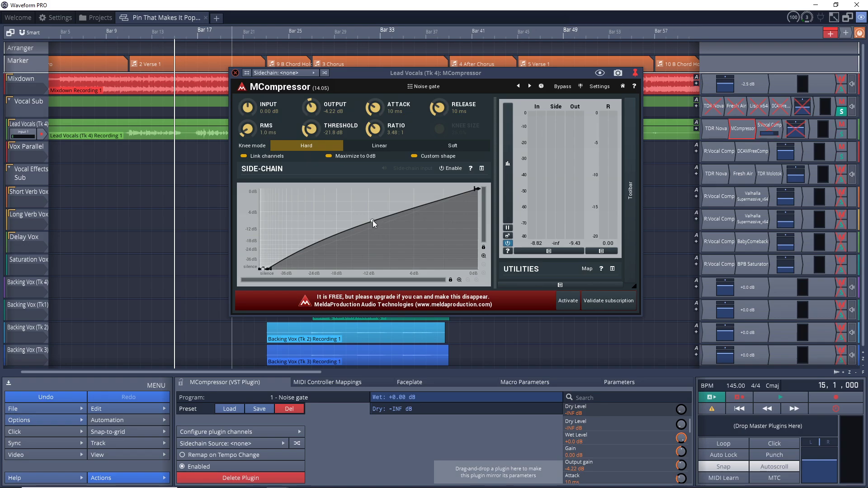
pyautogui.click(373, 221)
pyautogui.moveTo(374, 226); pyautogui.dragTo(372, 222)
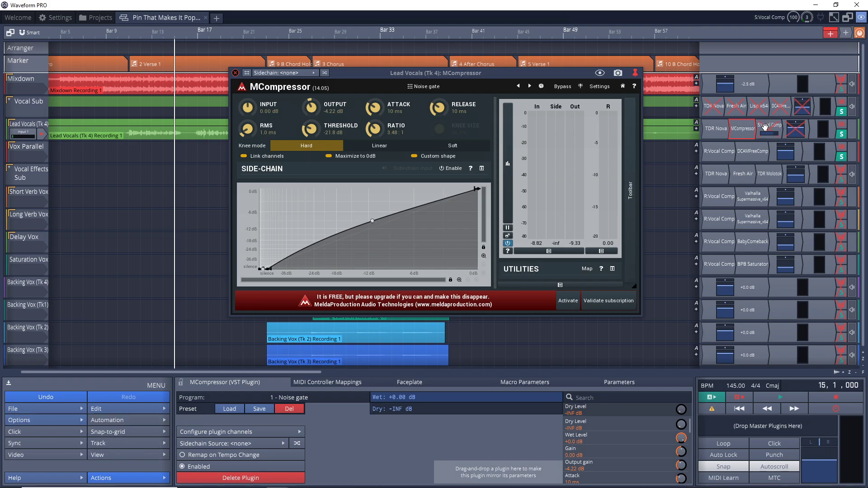
# Enable the Vocal Comp aux send on Lead Vocals and check its return on the Vox Parallel track
pyautogui.click(768, 127)
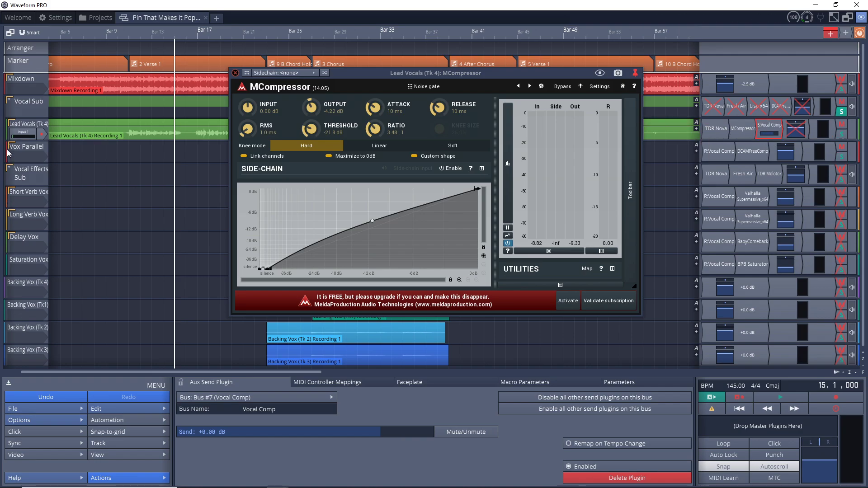
pyautogui.click(22, 151)
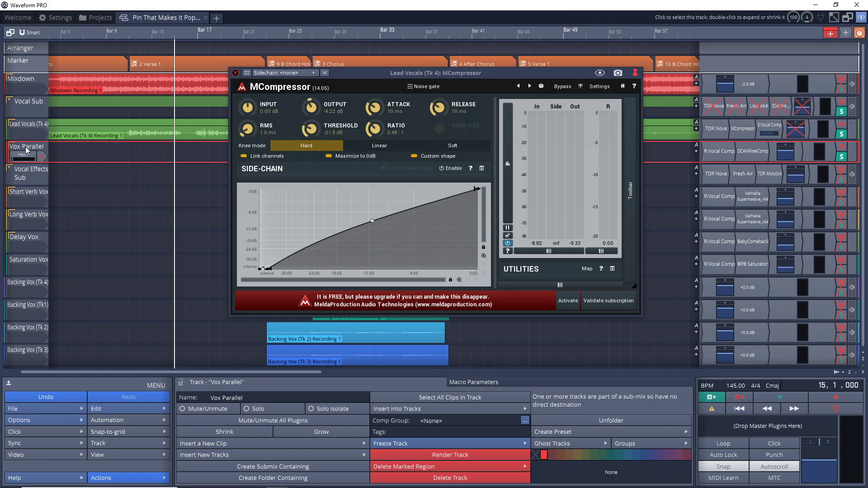
pyautogui.doubleClick(717, 153)
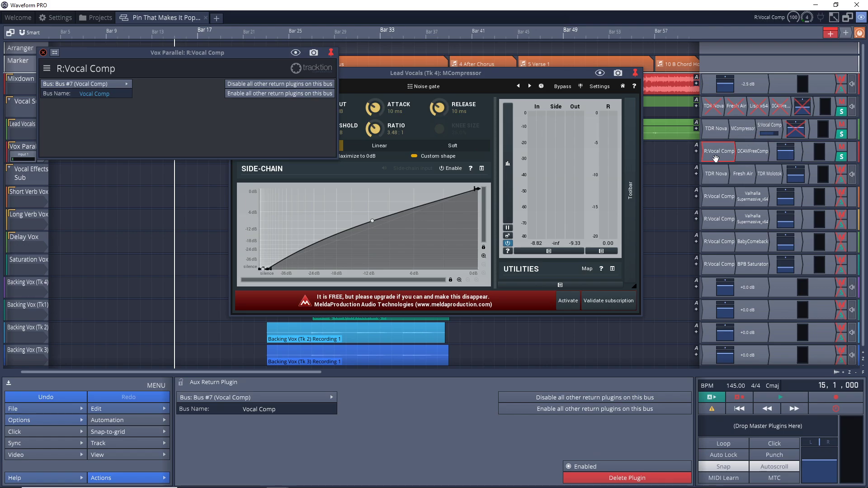
pyautogui.click(42, 53)
# Open DCAMFreeComp on the Vox Parallel track and play the vocal with parallel compression
pyautogui.doubleClick(753, 152)
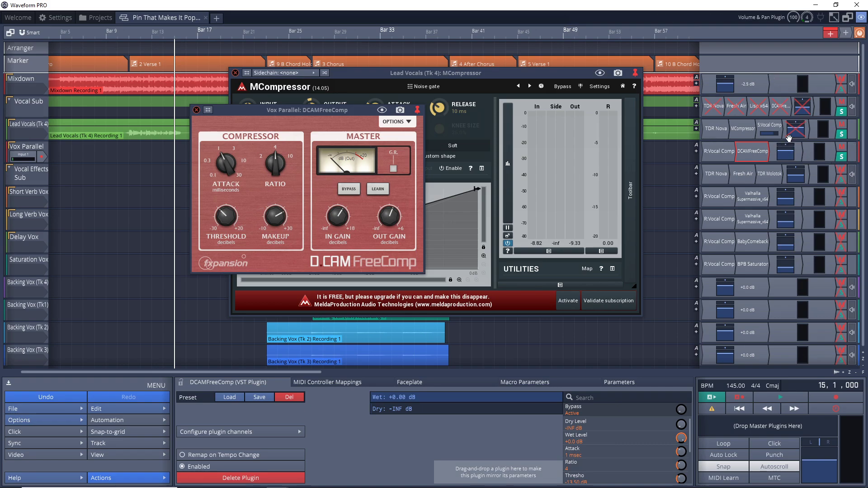
pyautogui.press('space')
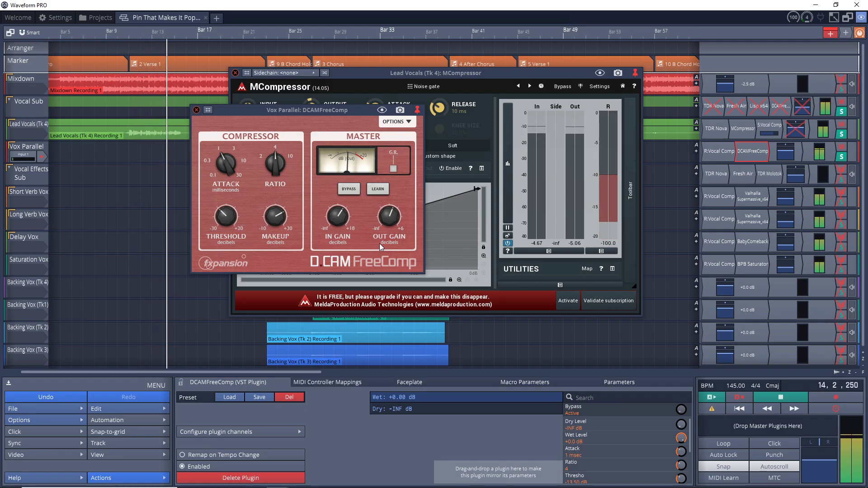
pyautogui.press('space')
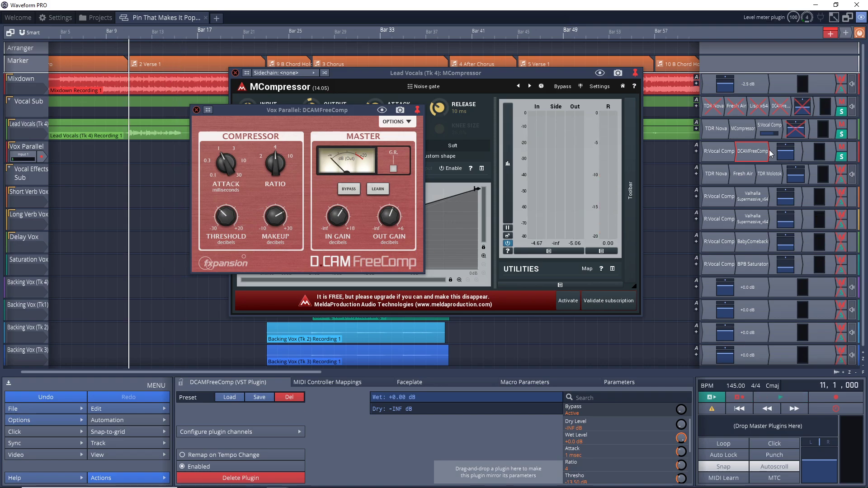
# Disable the Vocal Comp send on Lead Vocals and play the vocal without parallel compression for comparison
pyautogui.rightClick(764, 128)
pyautogui.press('Escape')
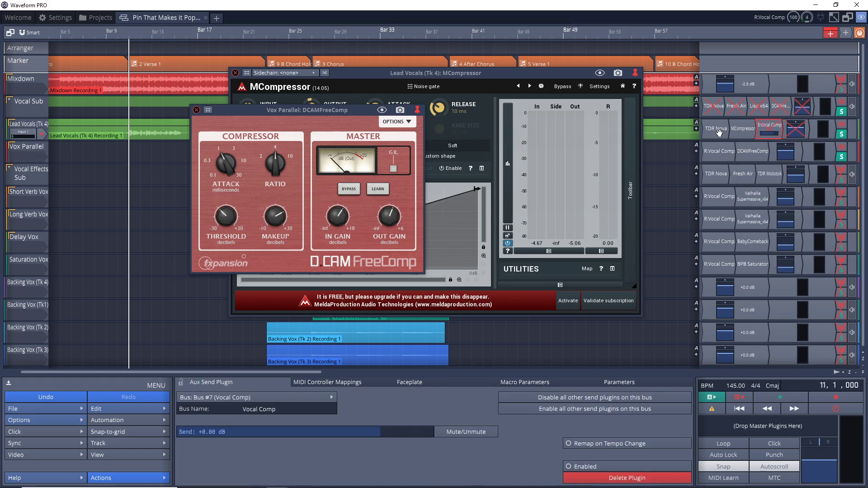
pyautogui.press('space')
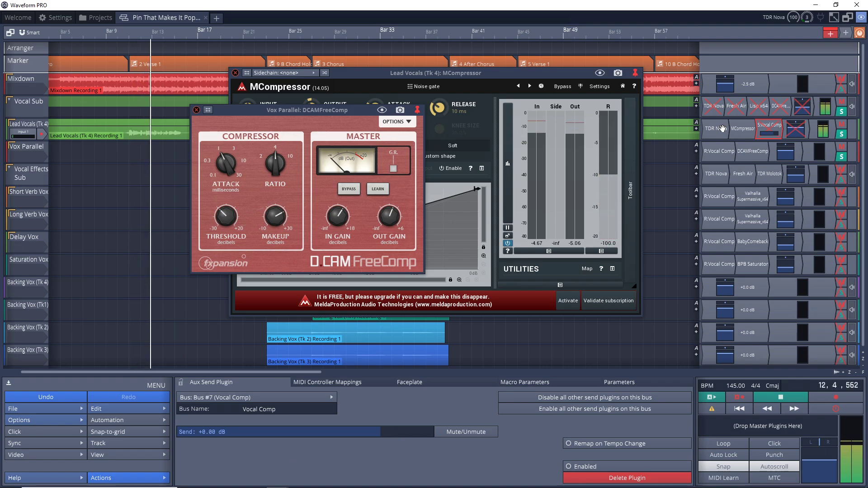
pyautogui.press('space')
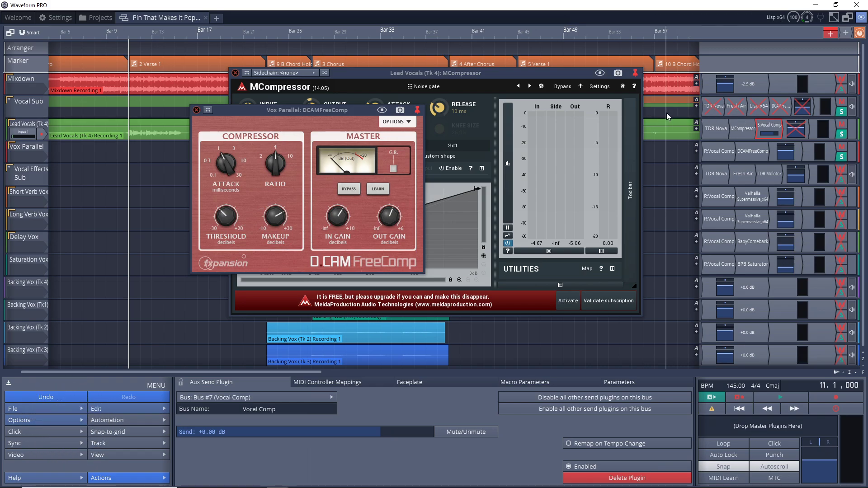
# Enable and open the TDR Nova EQ on the Vocal Sub and show its band IV high-shelf settings
pyautogui.rightClick(714, 109)
pyautogui.click(714, 109)
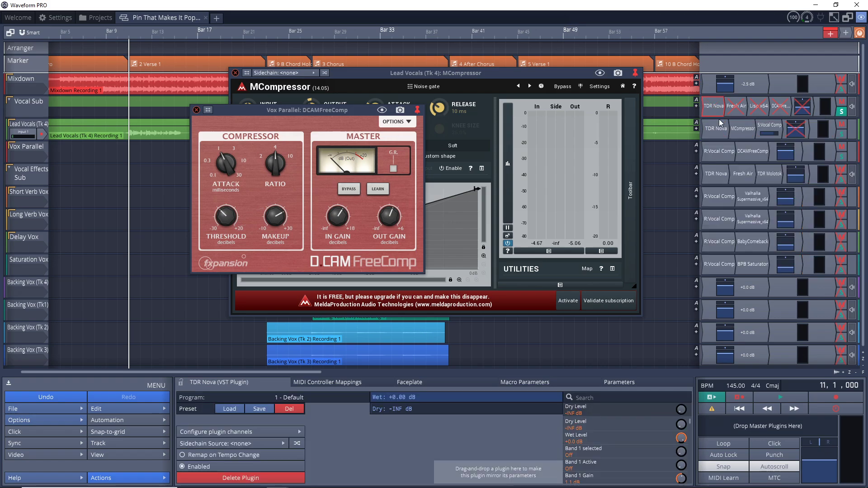
pyautogui.doubleClick(715, 109)
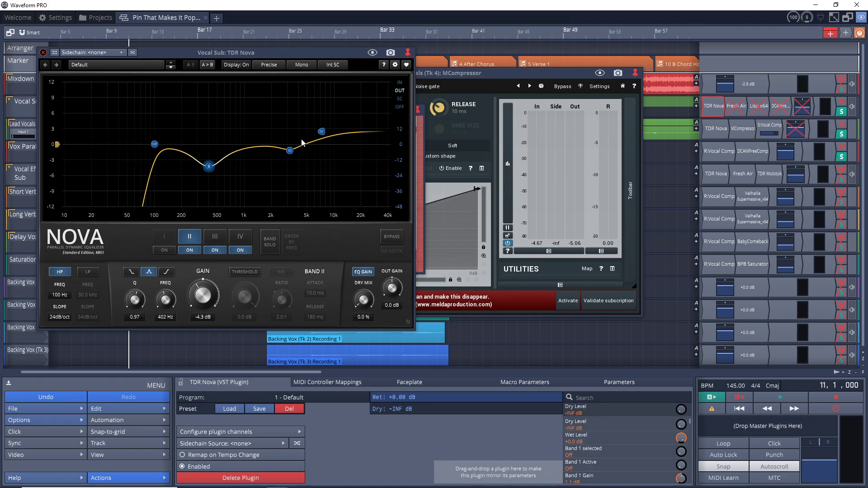
pyautogui.click(243, 239)
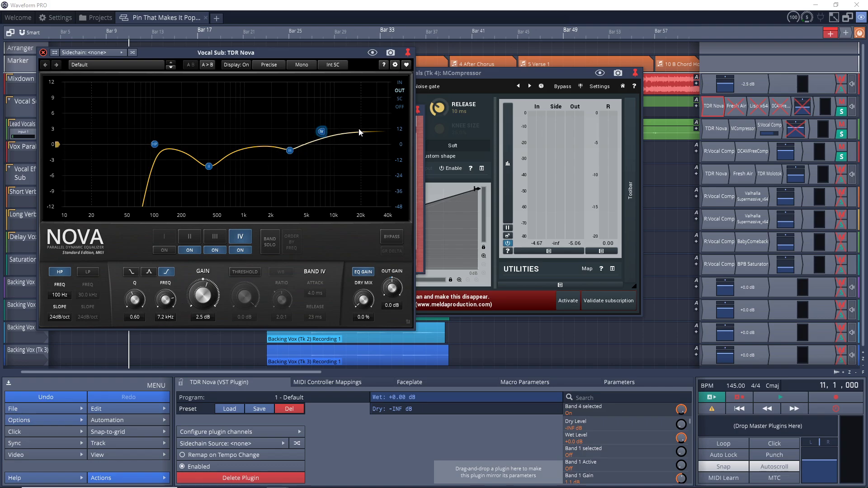
# Enable and open Fresh Air on the Vocal Sub, and enable the Volume & Pan plugin on Lead Vocals
pyautogui.click(56, 65)
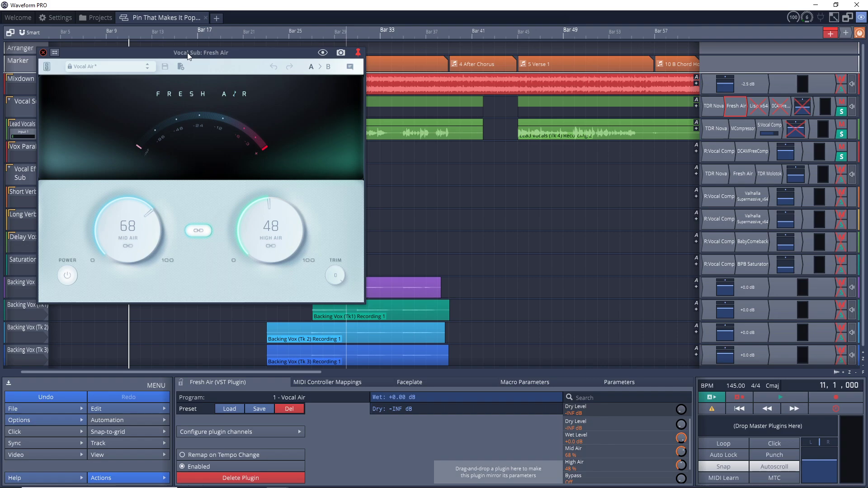
pyautogui.moveTo(213, 50); pyautogui.dragTo(341, 54)
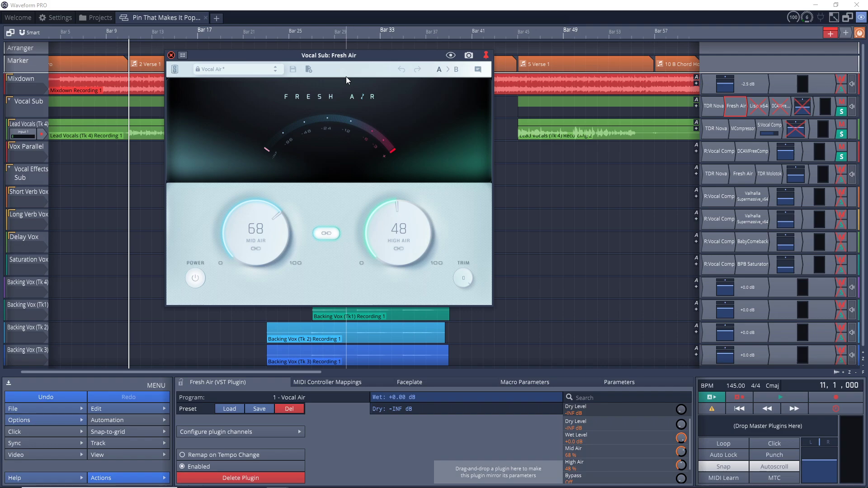
pyautogui.click(795, 129)
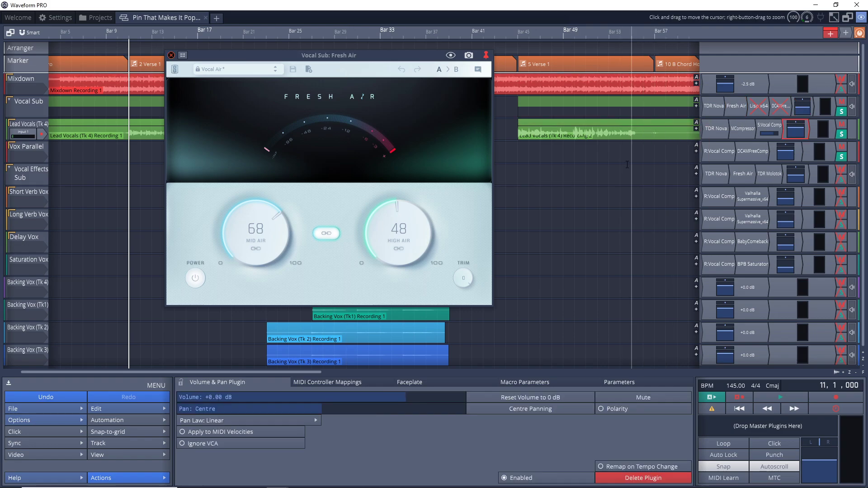
# Play the vocal with Fresh Air enabled on the Vocal Sub, and again with it disabled for comparison
pyautogui.press('space')
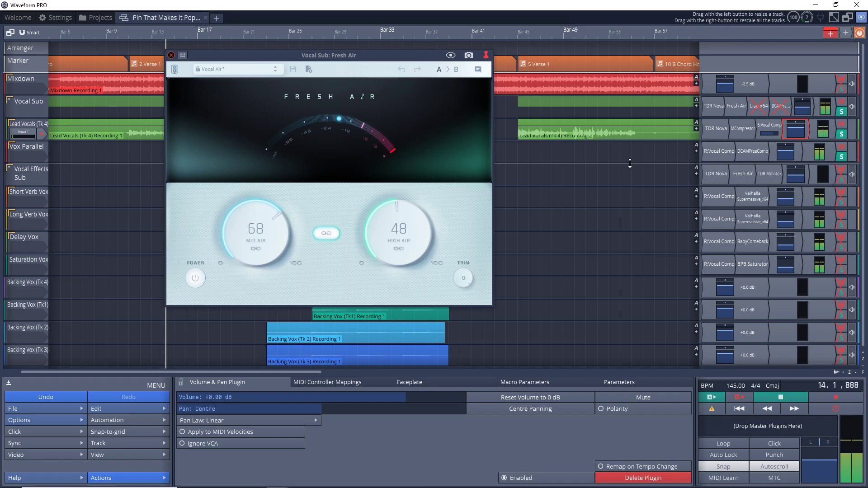
pyautogui.press('space')
pyautogui.rightClick(736, 105)
pyautogui.click(737, 150)
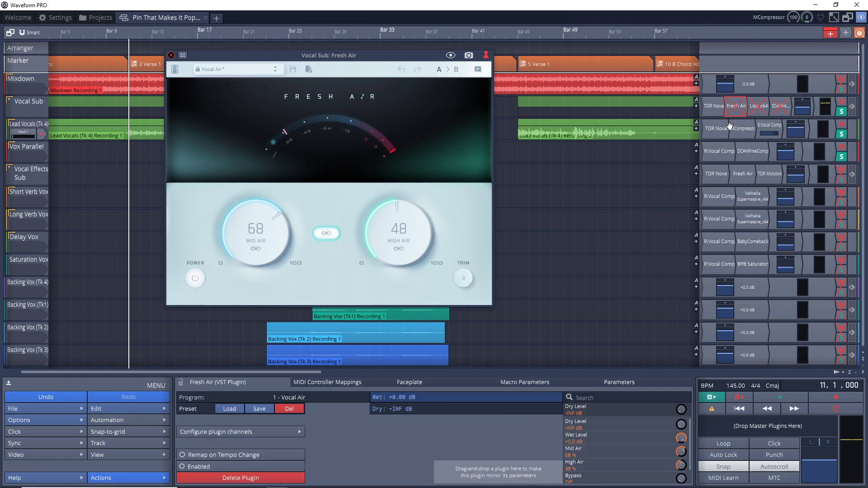
pyautogui.press('space')
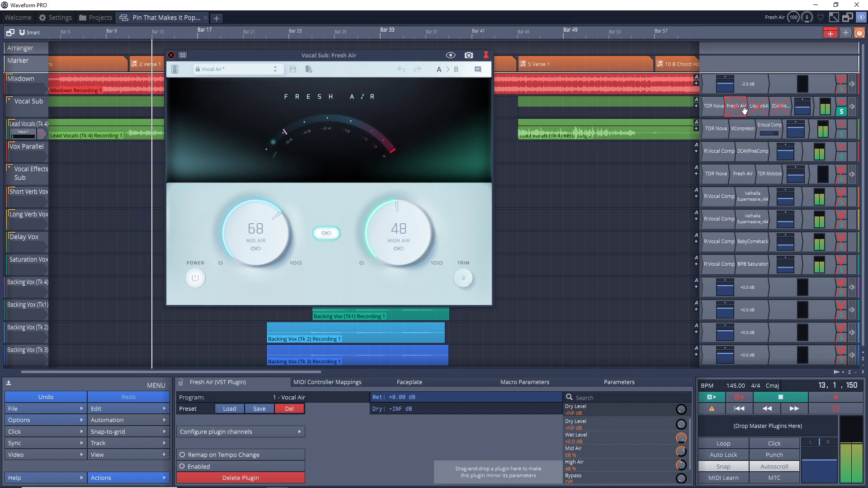
pyautogui.press('space')
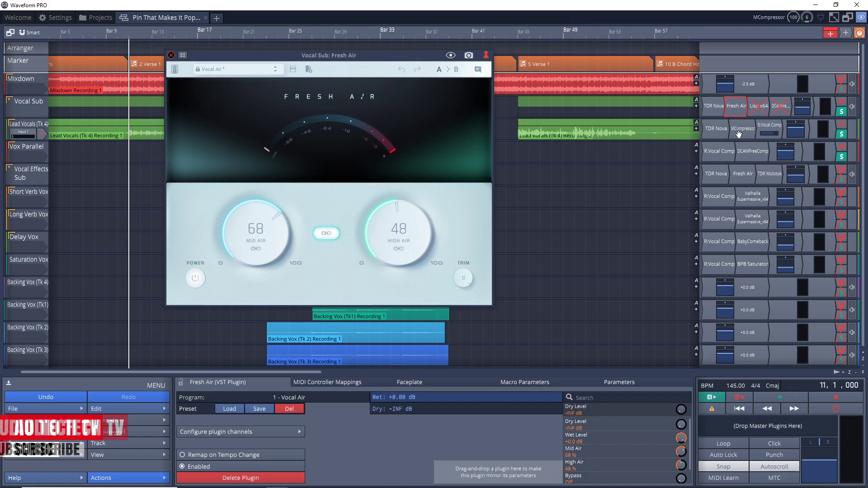
# Enable the Lisp x64 de-esser on the Vocal Sub and view its settings
pyautogui.rightClick(752, 114)
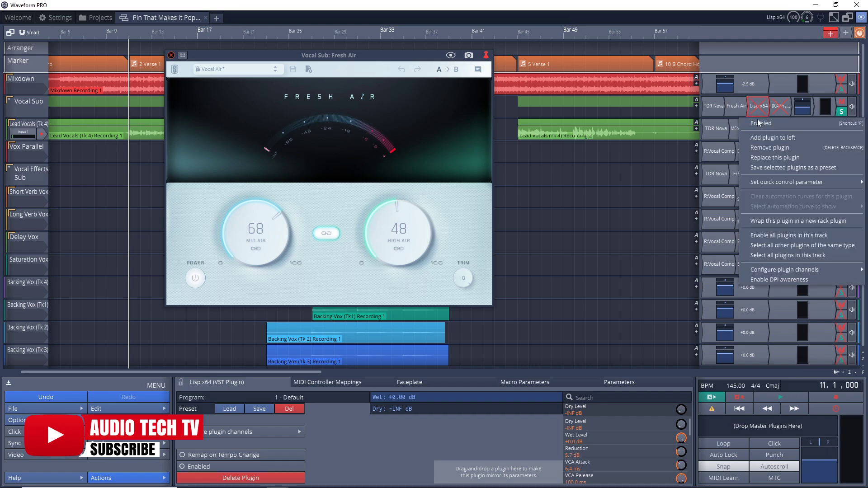
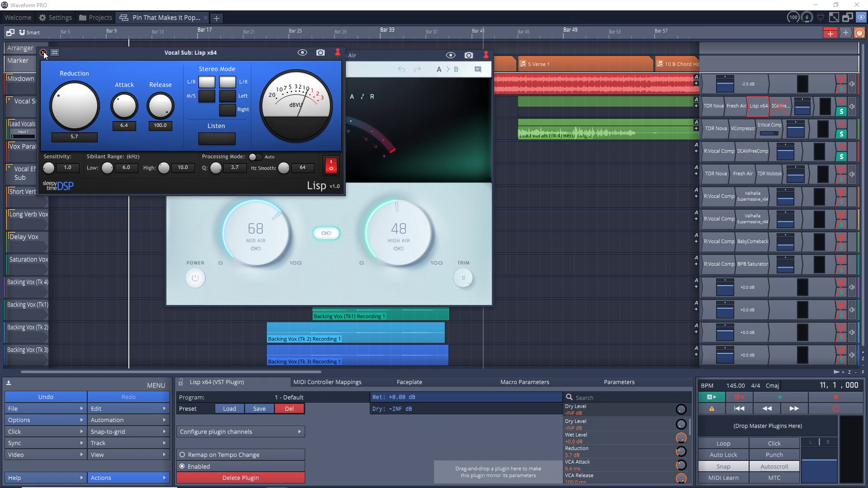
pyautogui.click(43, 52)
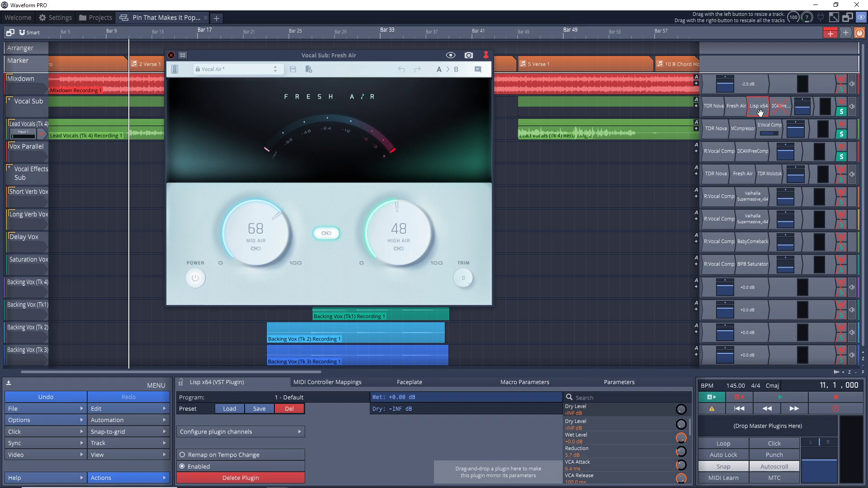
# Enable and open DCAMFreeComp on the Vocal Sub, and play the vocal through it
pyautogui.rightClick(778, 111)
pyautogui.click(772, 125)
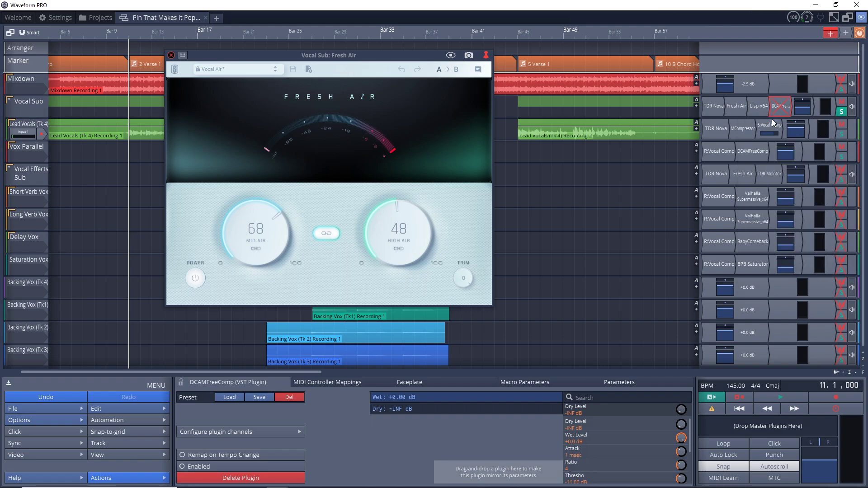
pyautogui.doubleClick(785, 108)
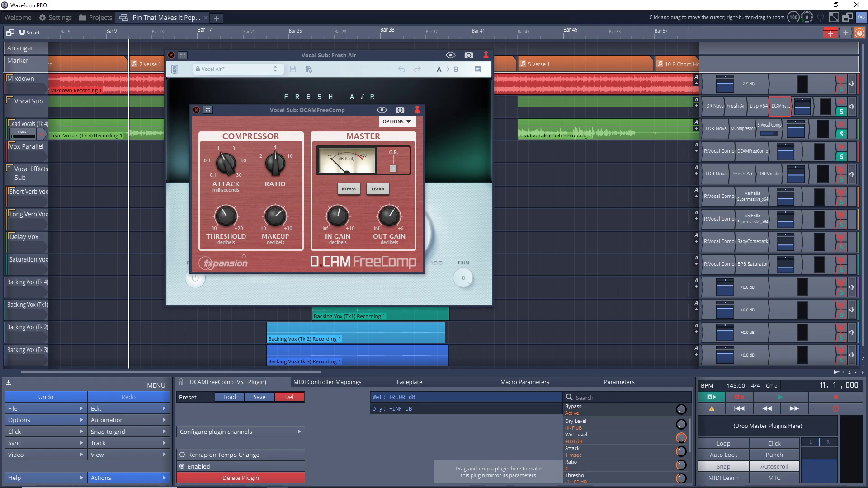
pyautogui.press('space')
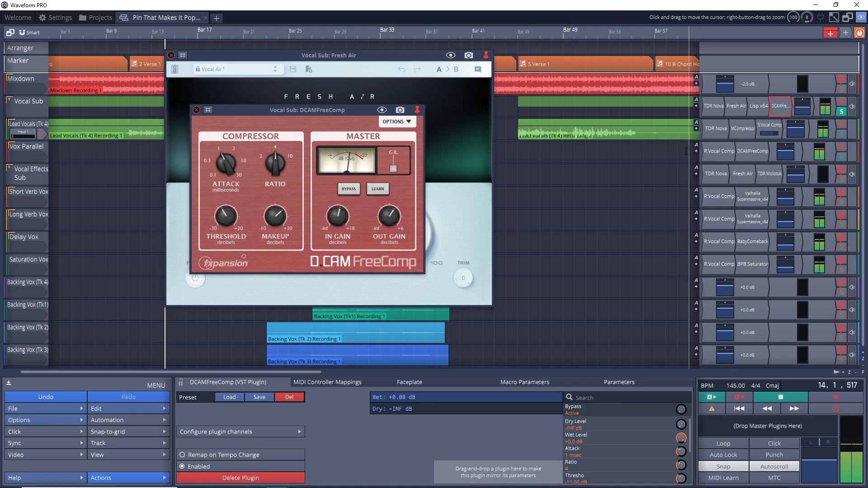
pyautogui.press('space')
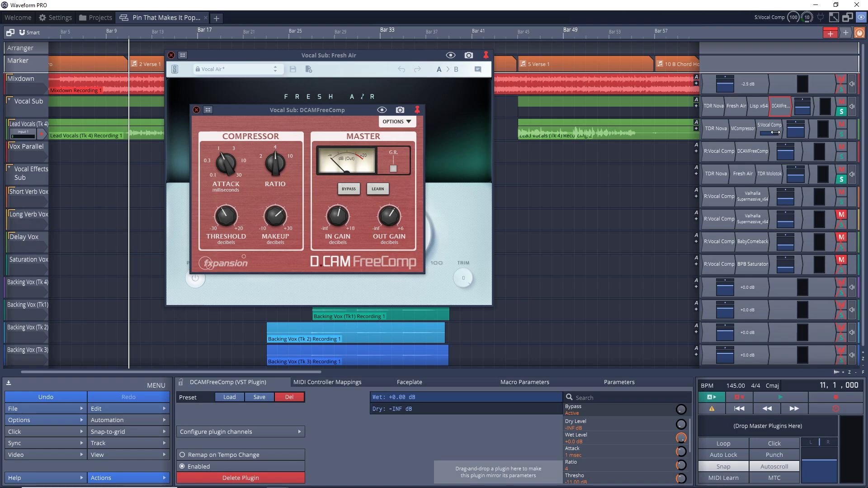
# Close the Vocal Sub plugin windows and open ValhallaSupermassive on the Short Verb Vox track
pyautogui.moveTo(766, 130); pyautogui.dragTo(773, 131)
pyautogui.click(197, 110)
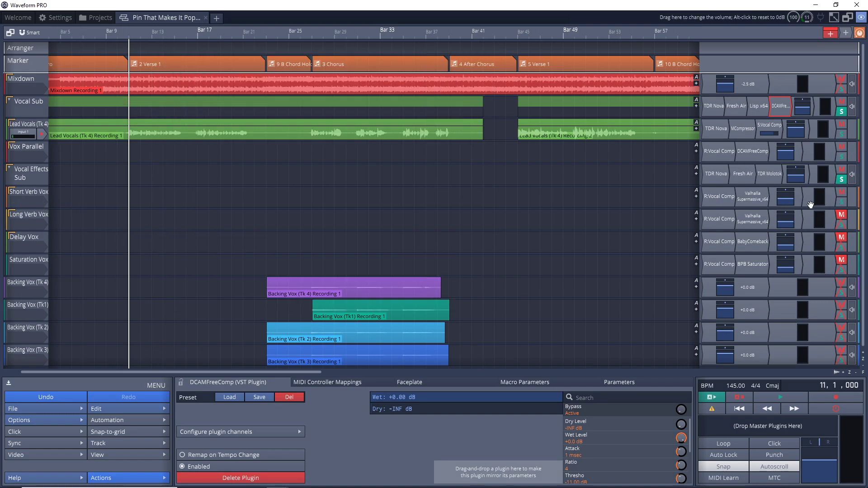
pyautogui.doubleClick(752, 199)
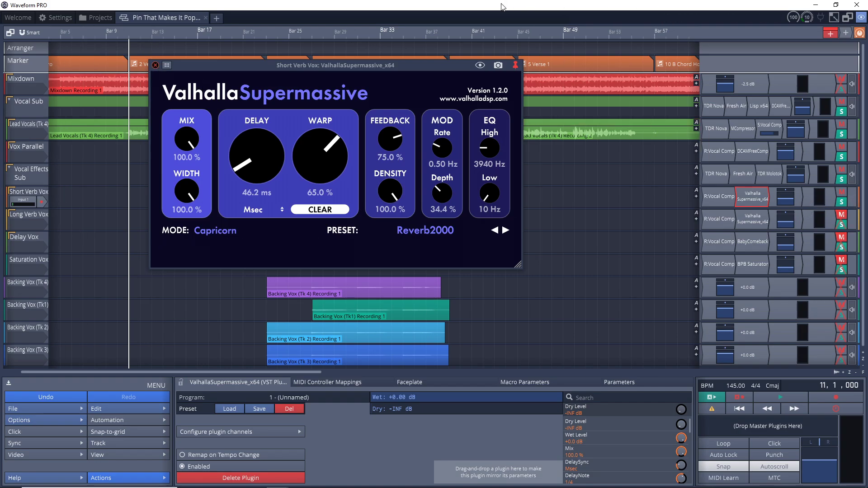
# Play the vocal with the short reverb, first without the music and again with the Mixdown track soloed in
pyautogui.press('space')
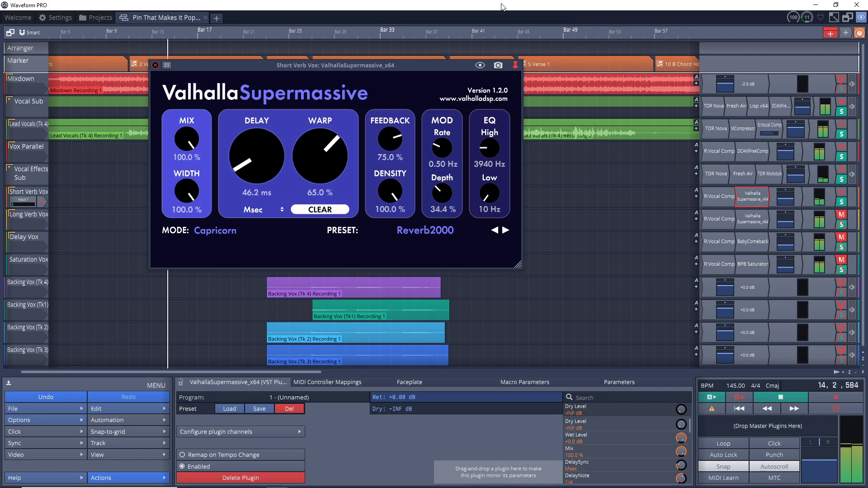
pyautogui.press('space')
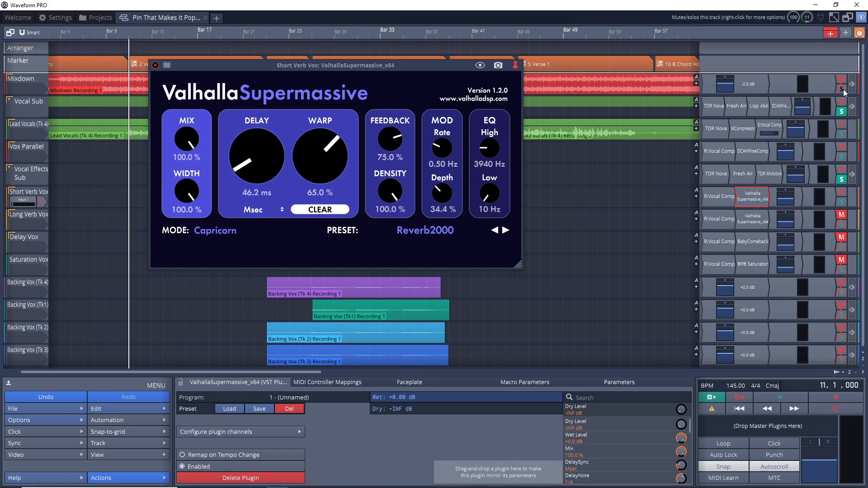
pyautogui.press('space')
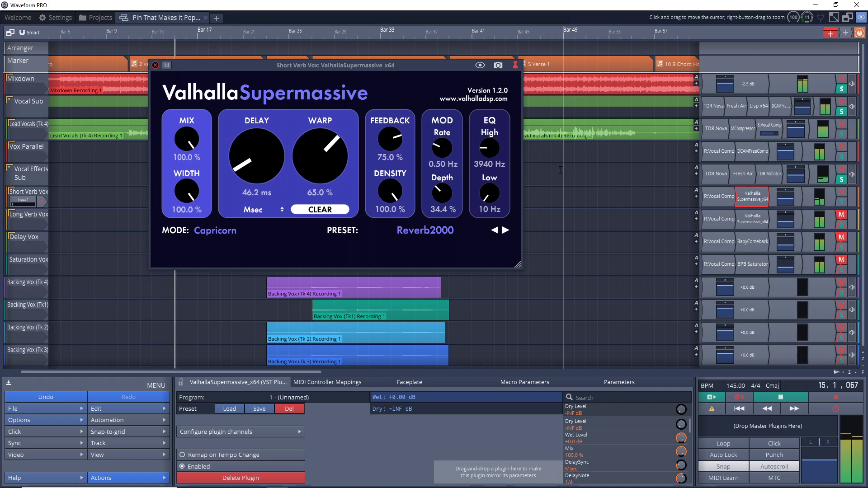
pyautogui.press('space')
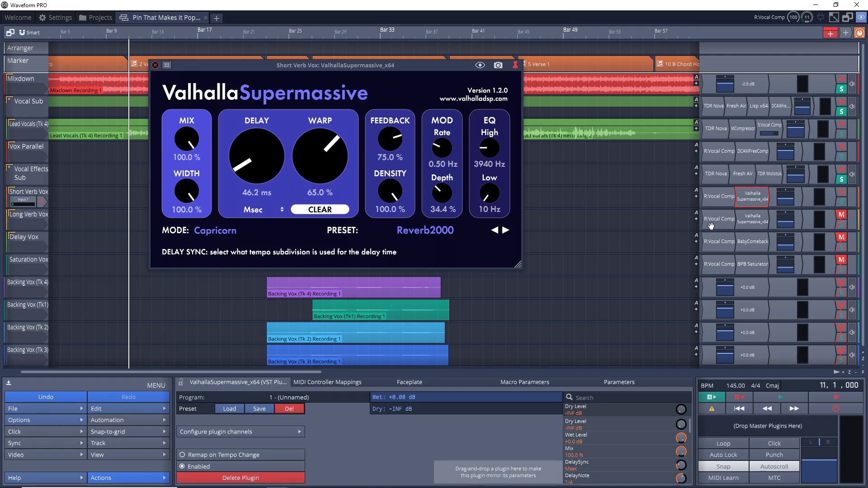
# Open ValhallaSupermassive on Long Verb Vox and play the vocal with that track unmuted, both without and with the Mixdown
pyautogui.click(747, 221)
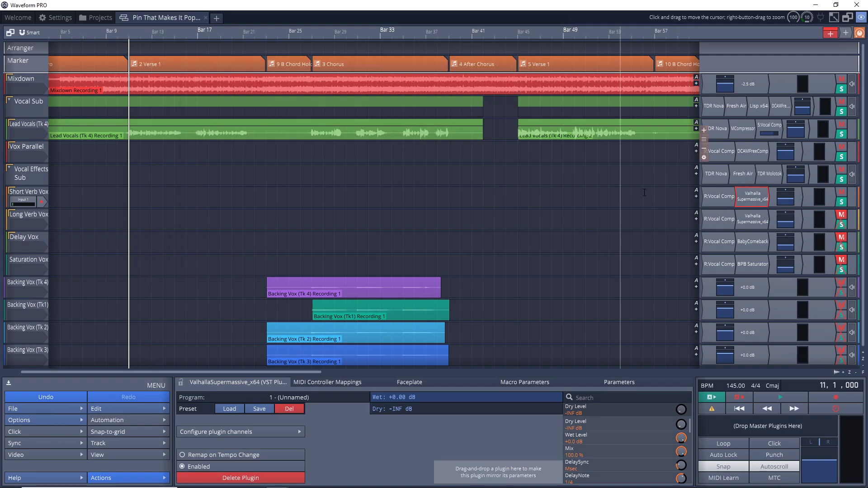
pyautogui.doubleClick(747, 222)
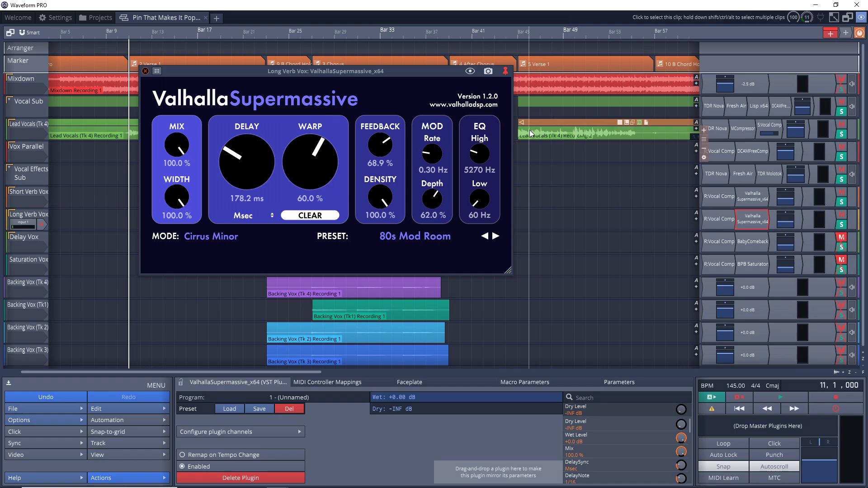
pyautogui.press('space')
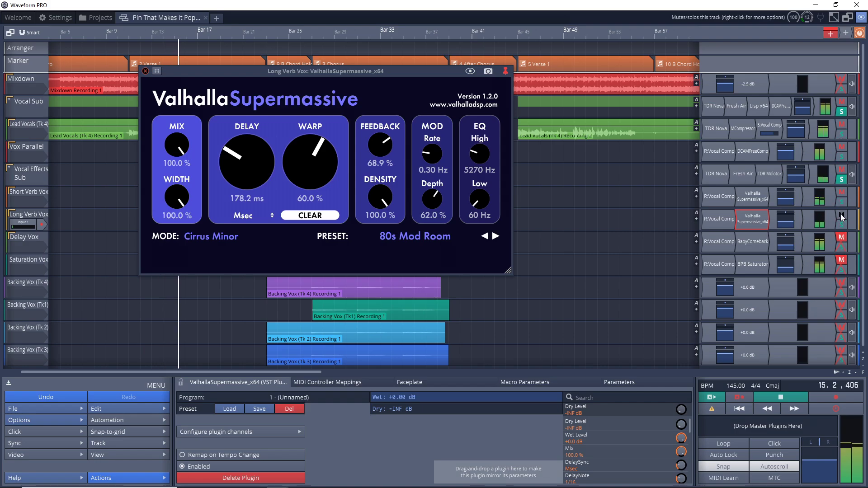
pyautogui.press('space')
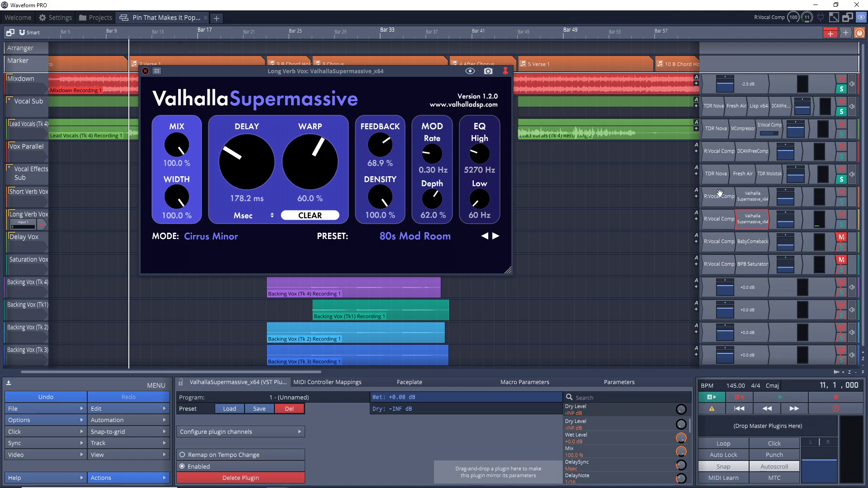
pyautogui.press('space')
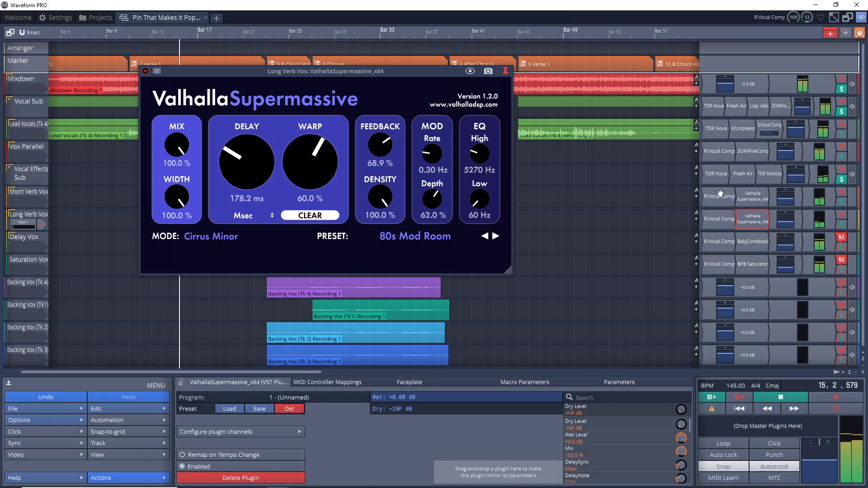
pyautogui.press('space')
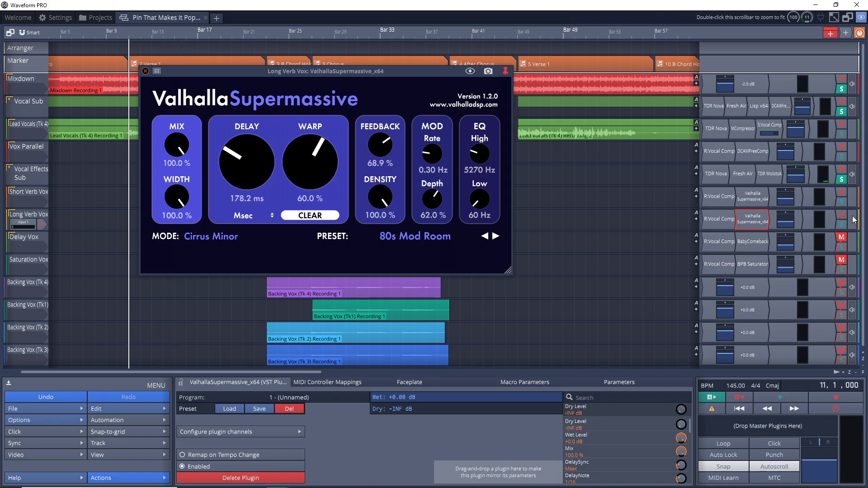
# Open the BabyComeback delay on Delay Vox and play the vocal with that track unmuted, both without and with the Mixdown
pyautogui.click(843, 224)
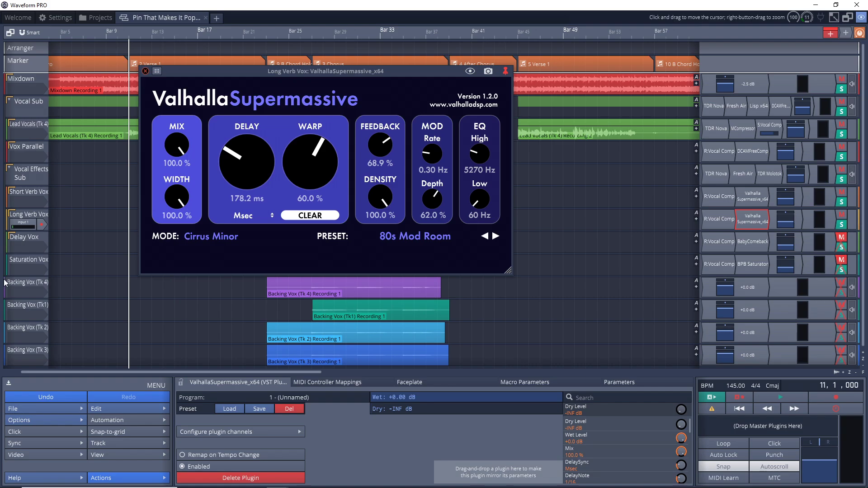
pyautogui.click(26, 238)
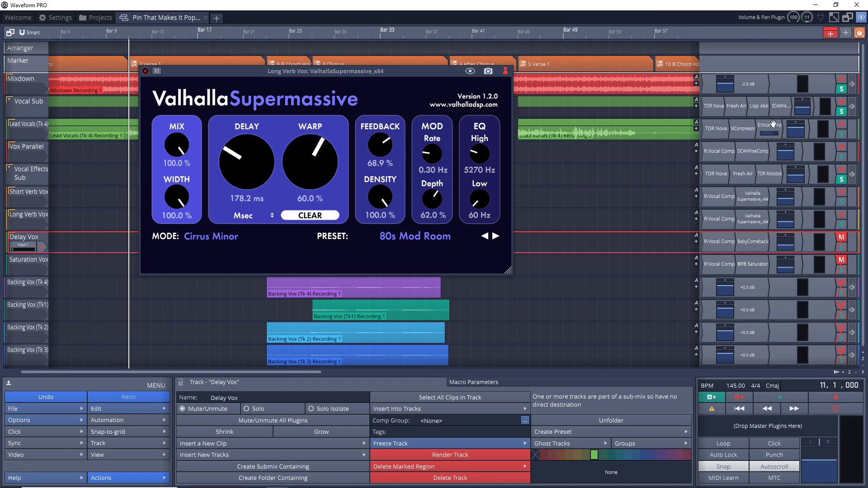
pyautogui.doubleClick(753, 241)
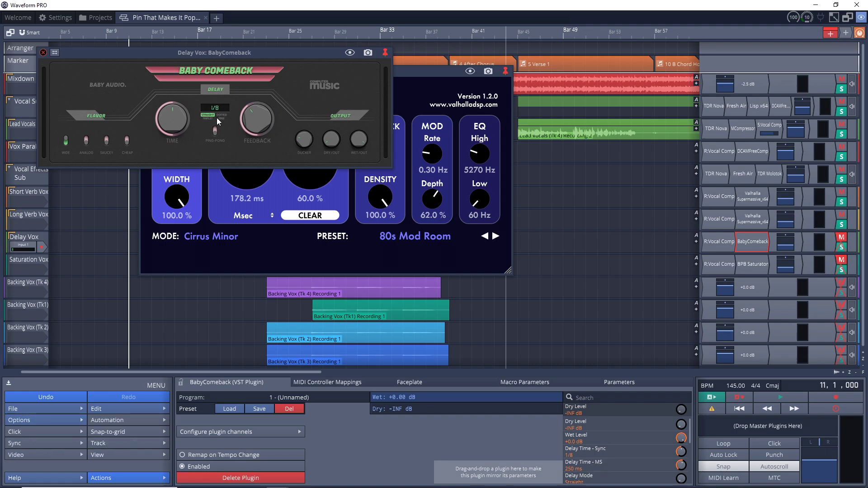
pyautogui.click(66, 141)
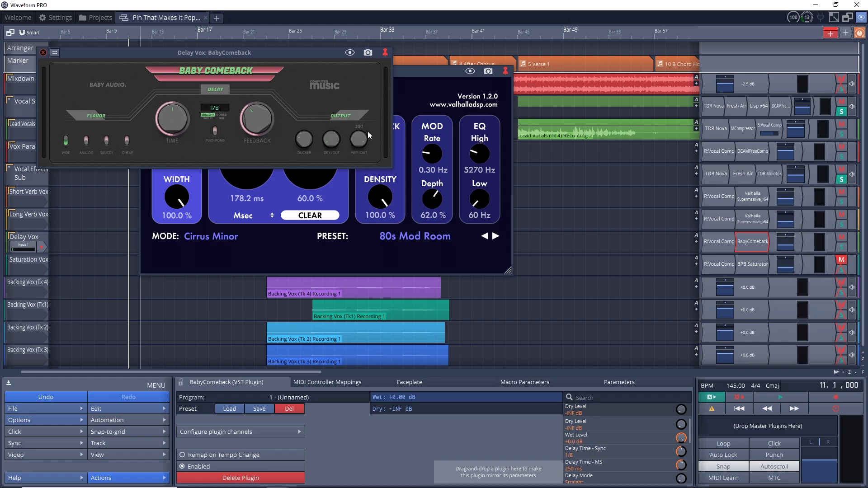
pyautogui.moveTo(367, 144)
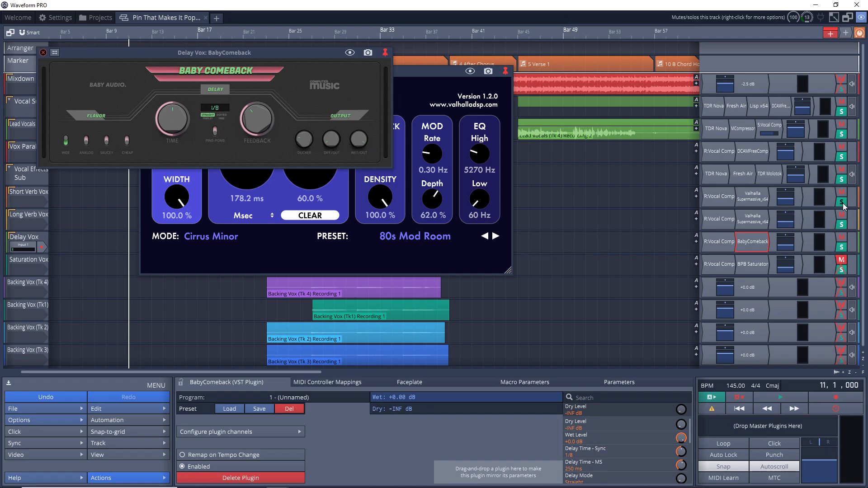
pyautogui.press('space')
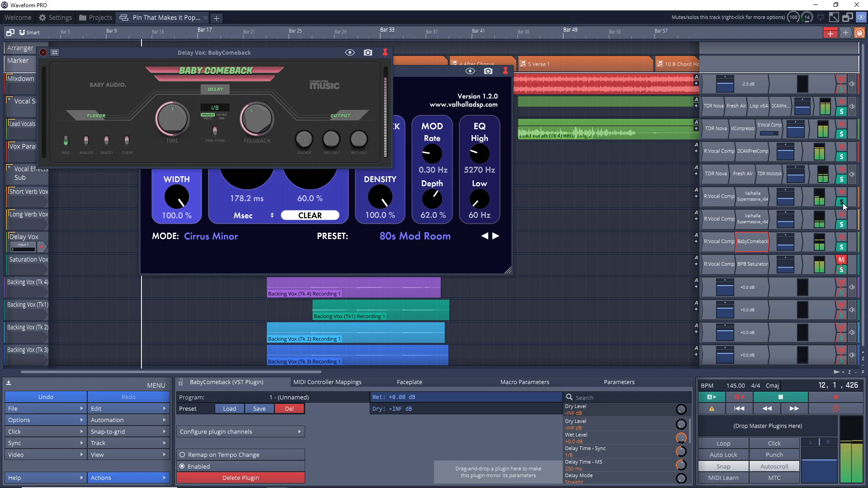
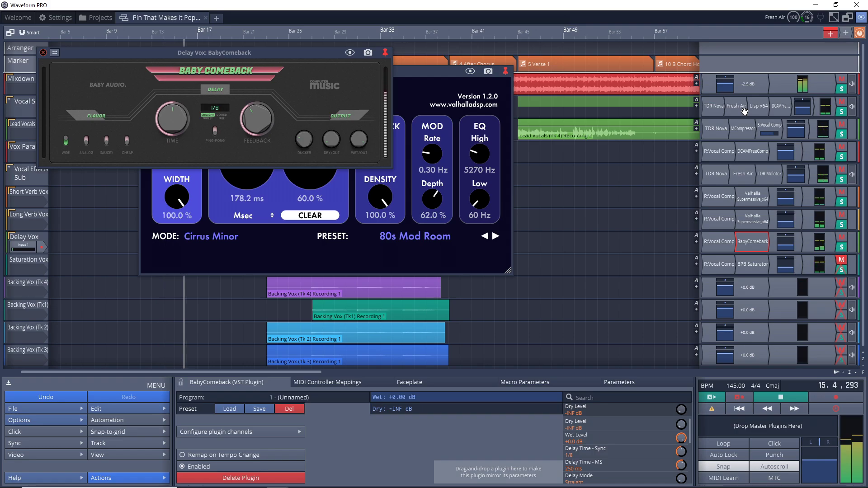
pyautogui.press('space')
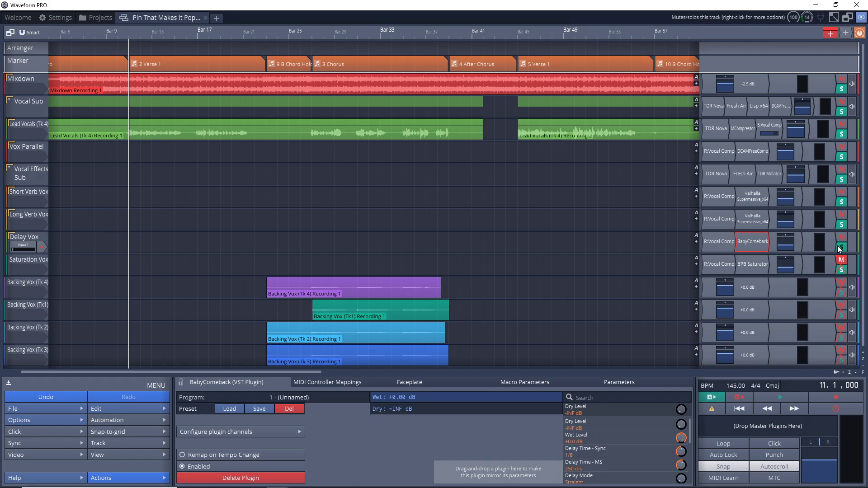
# Select the Saturation Vox track and open its BPB Saturator plugin to show the settings
pyautogui.click(16, 263)
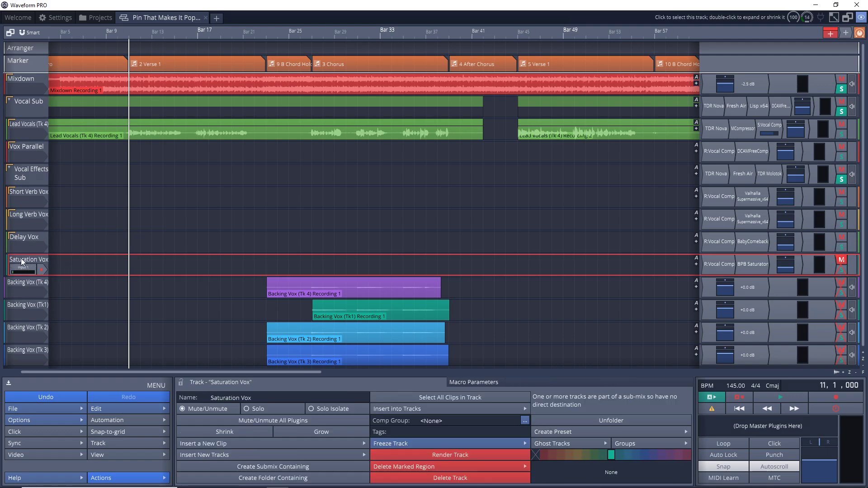
pyautogui.moveTo(434, 282); pyautogui.dragTo(545, 311)
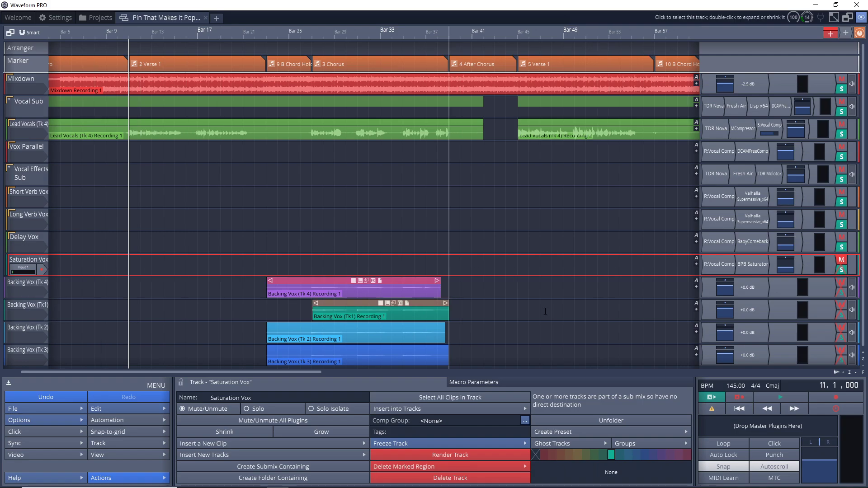
pyautogui.click(545, 311)
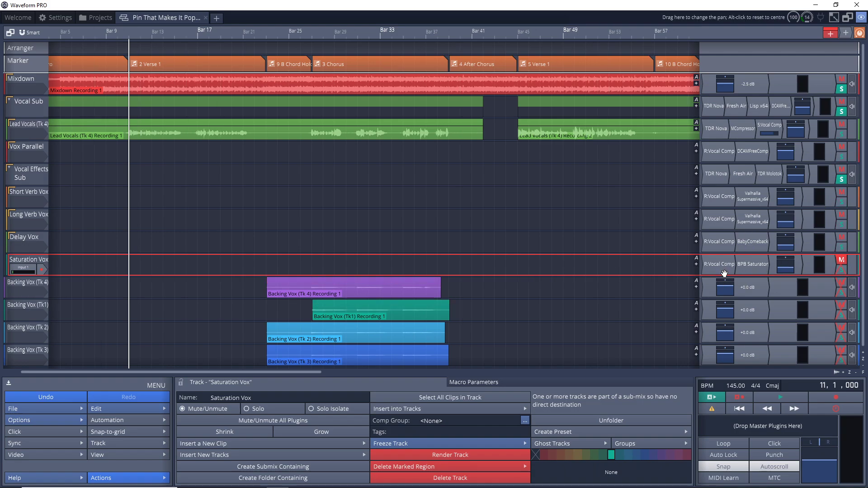
pyautogui.doubleClick(758, 268)
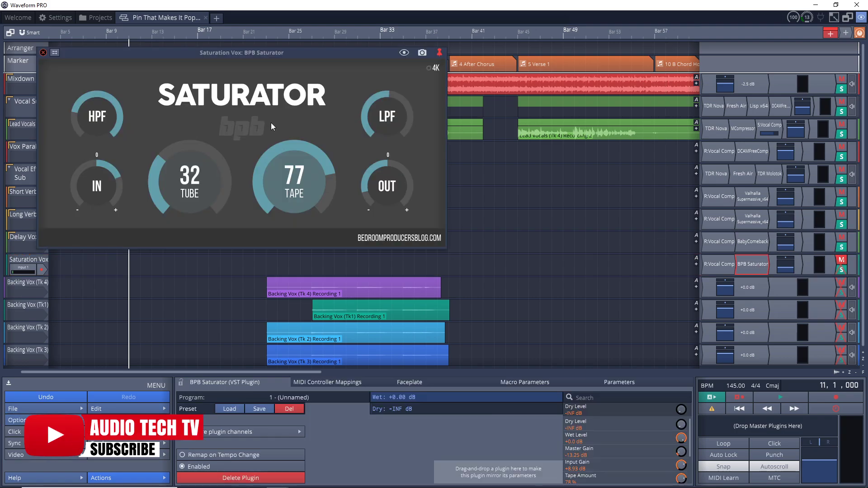
# Close BPB Saturator, mute the short reverb, long reverb and delay tracks, and play the vocal without music, comparing Saturation Vox unmuted and muted
pyautogui.click(43, 52)
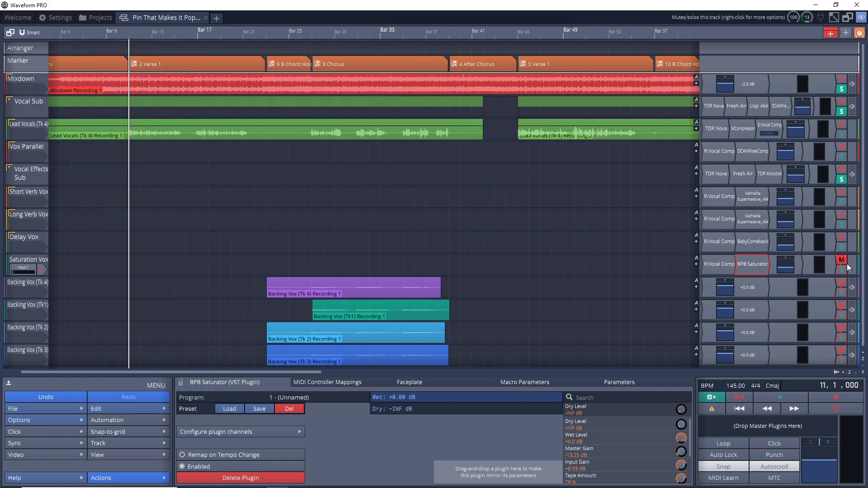
pyautogui.click(842, 237)
pyautogui.click(841, 192)
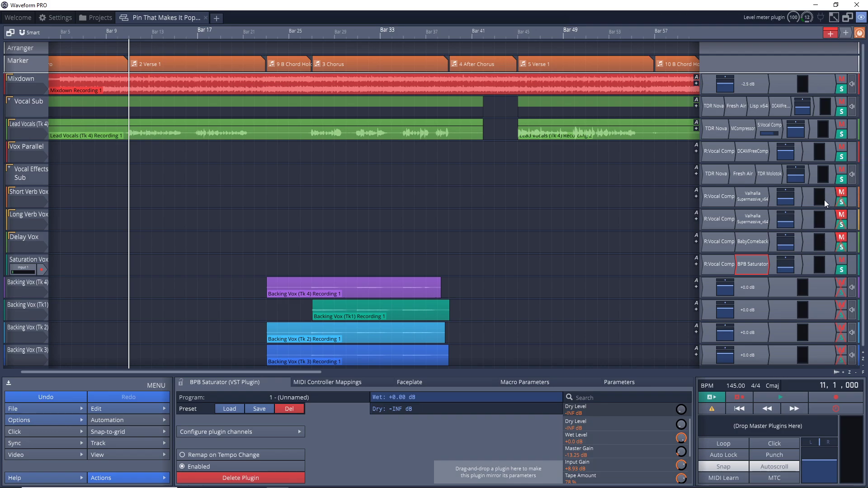
pyautogui.press('space')
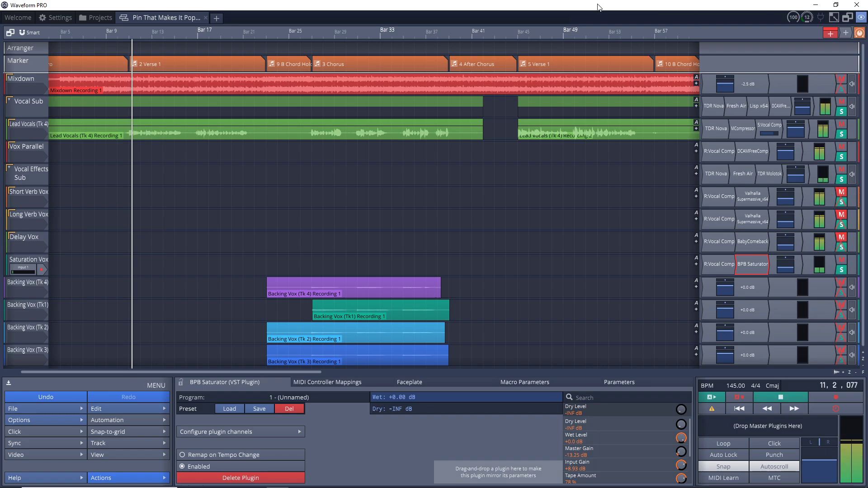
pyautogui.click(842, 260)
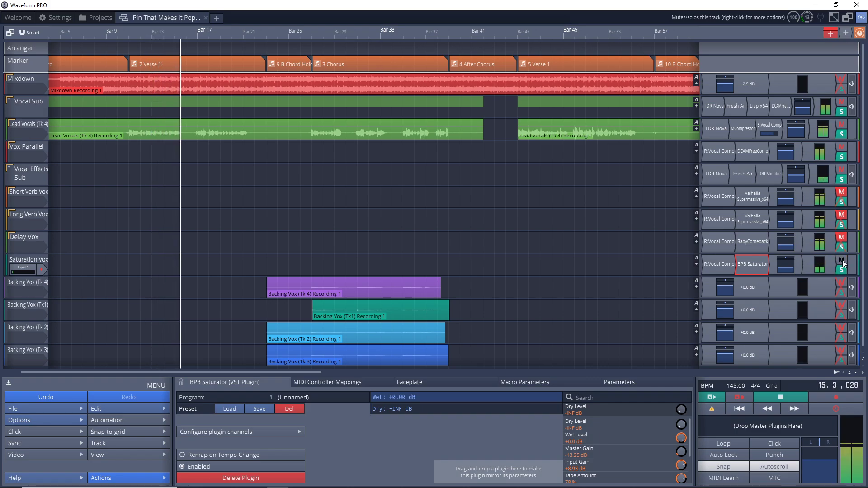
pyautogui.click(842, 261)
pyautogui.click(841, 260)
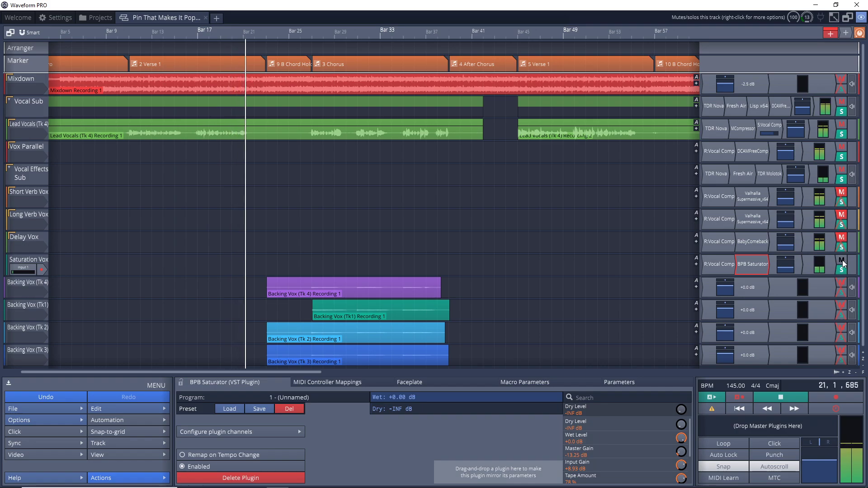
pyautogui.press('space')
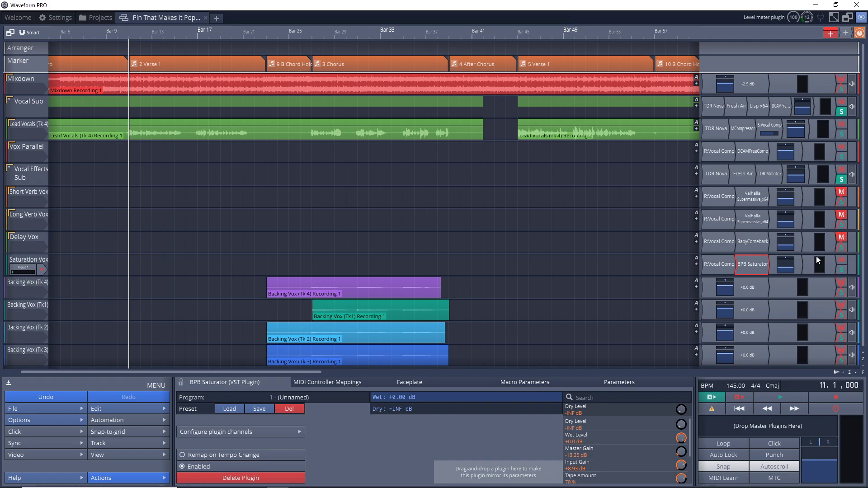
# Unmute the reverb and delay tracks and play the vocal with the Mixdown, comparing Saturation Vox muted and unmuted
pyautogui.click(842, 237)
pyautogui.click(841, 193)
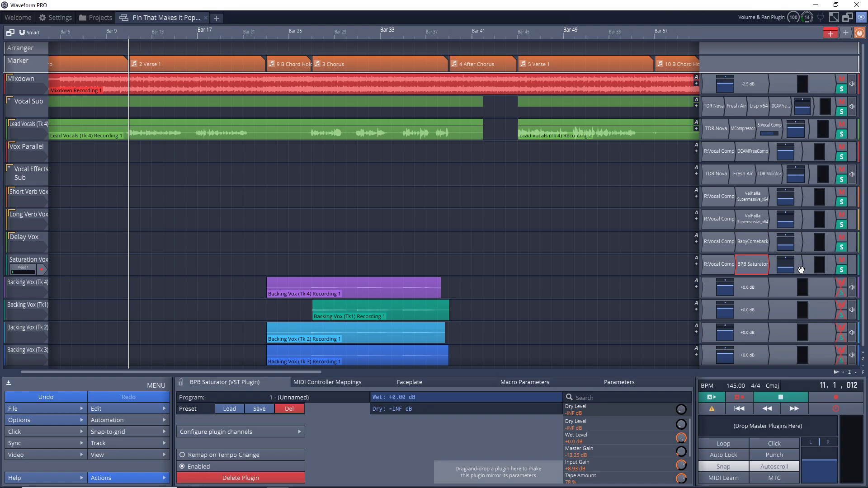
pyautogui.press('space')
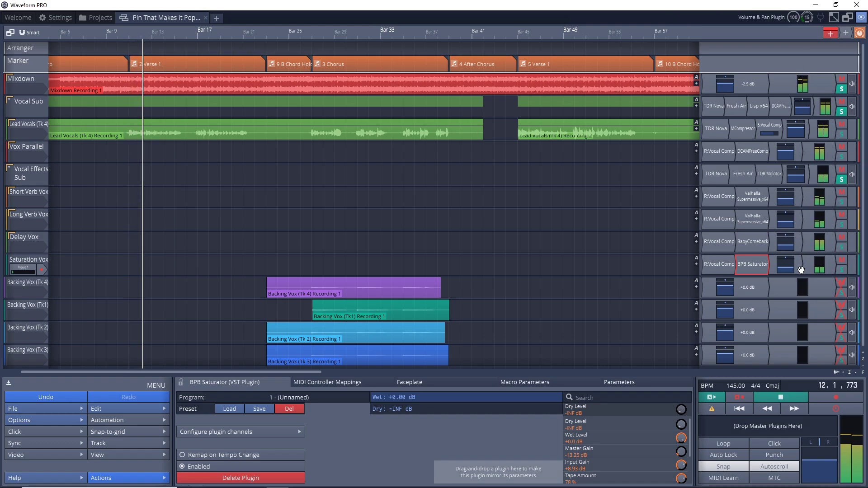
pyautogui.click(841, 260)
pyautogui.click(841, 260)
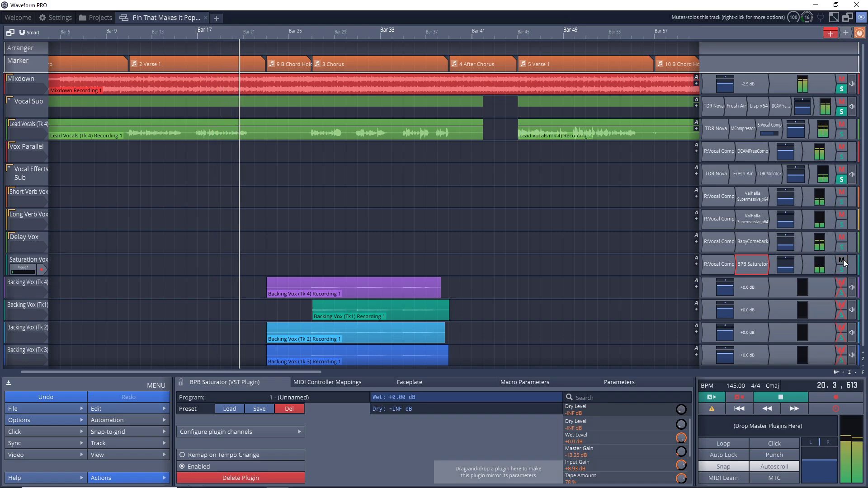
pyautogui.press('space')
pyautogui.click(848, 271)
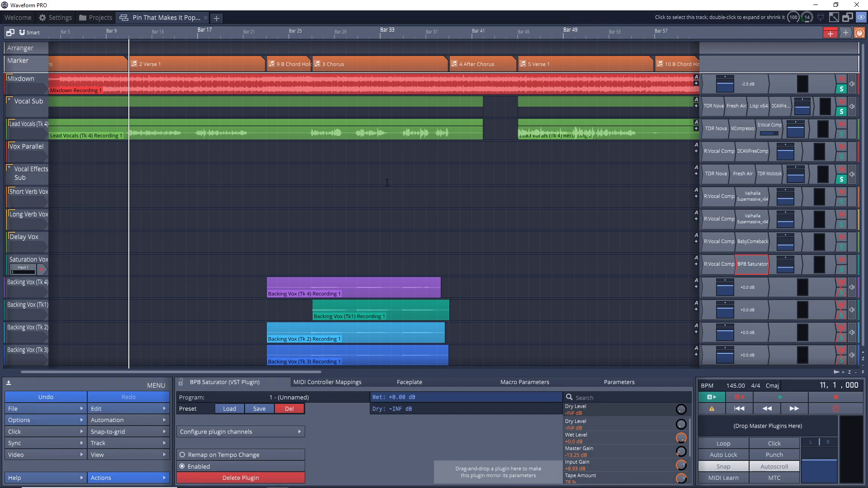
# Open the TDR Nova EQ and the Fresh Air plugin on Vocal Effects Sub to show their settings
pyautogui.doubleClick(719, 177)
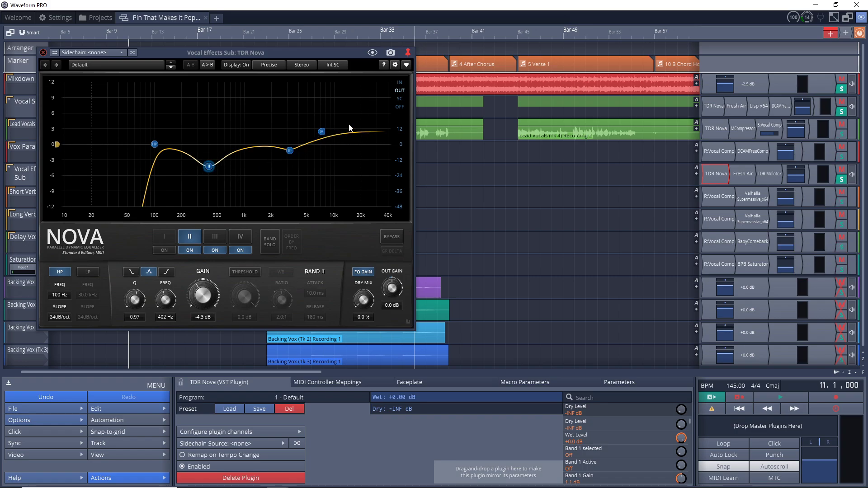
pyautogui.click(743, 174)
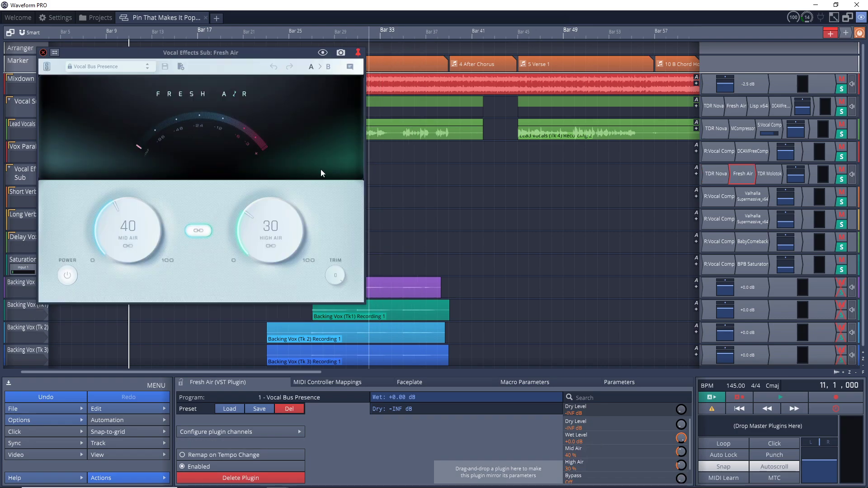
pyautogui.click(43, 53)
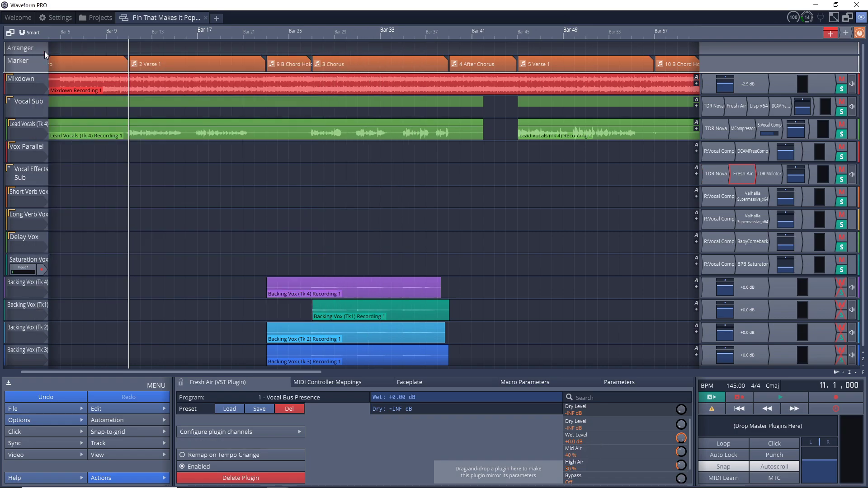
# Open TDR Molotok on Vocal Effects Sub and play the vocal without music, comparing the compressor disabled and enabled
pyautogui.doubleClick(769, 173)
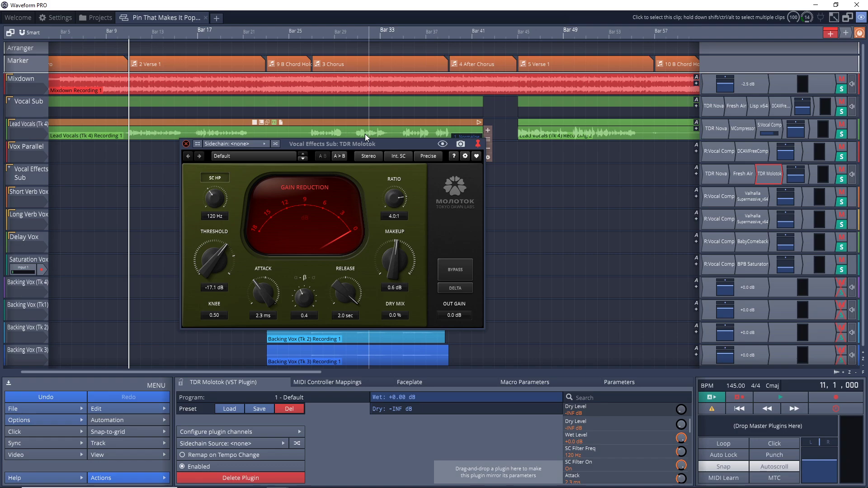
pyautogui.rightClick(768, 174)
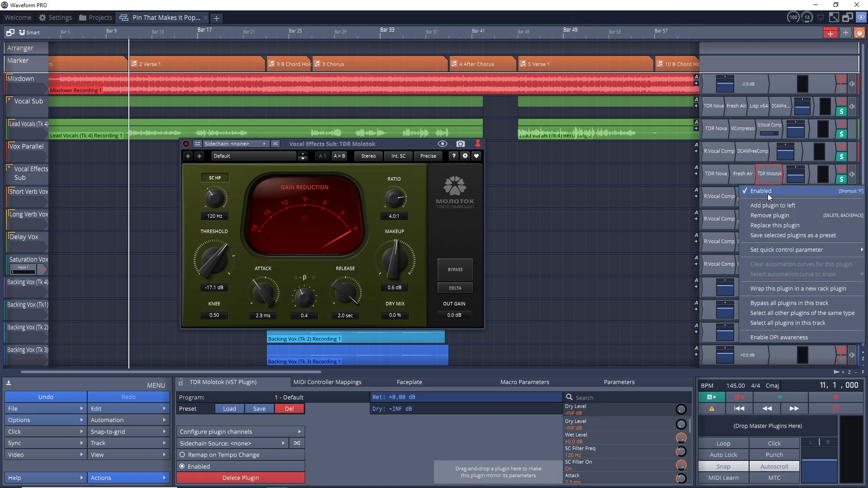
pyautogui.click(767, 193)
pyautogui.press('space')
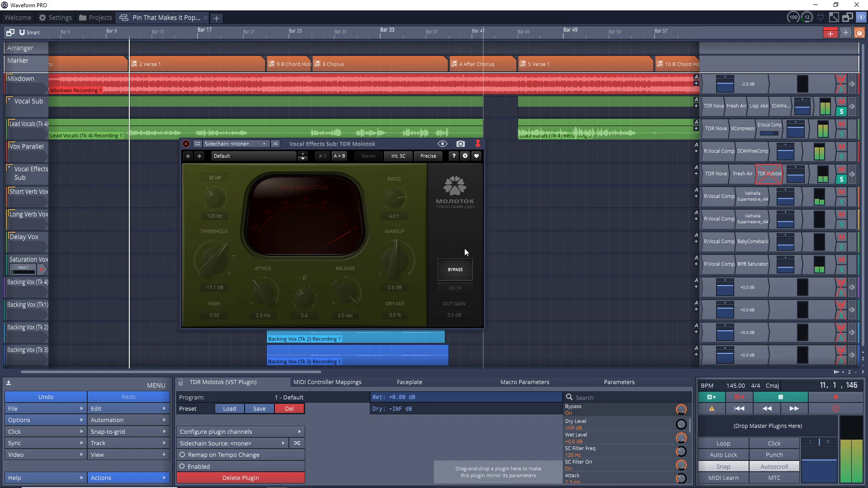
pyautogui.rightClick(767, 177)
pyautogui.click(771, 193)
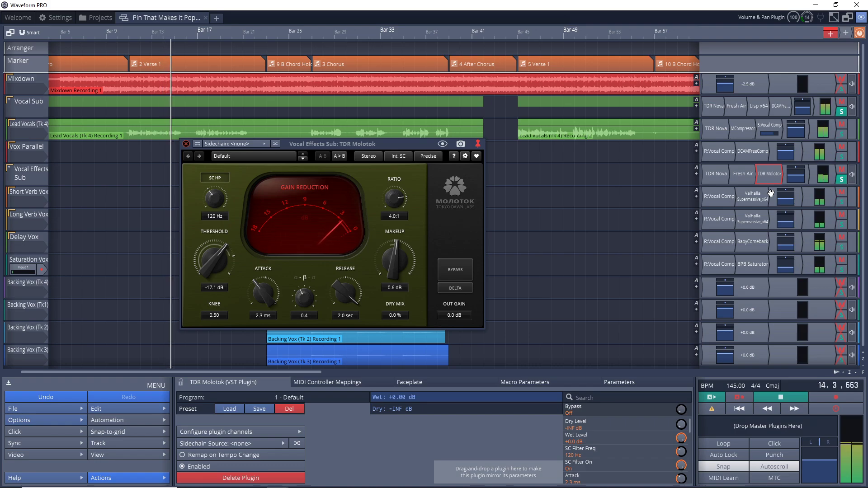
pyautogui.press('space')
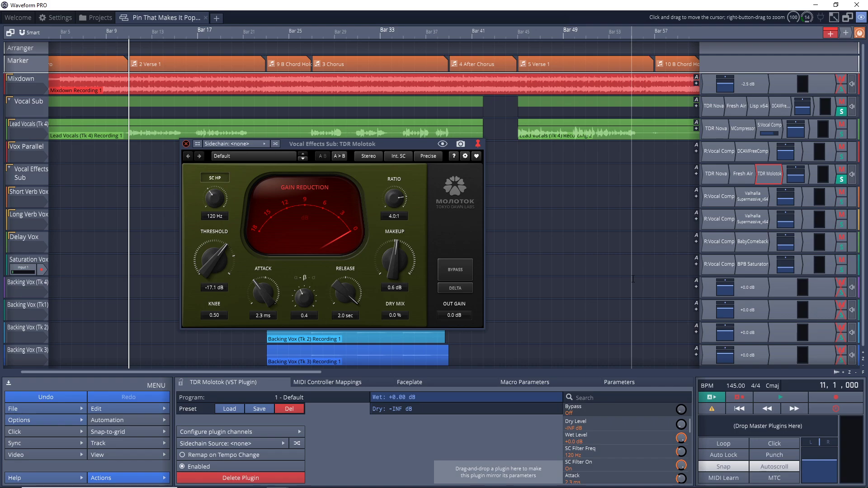
pyautogui.click(769, 173)
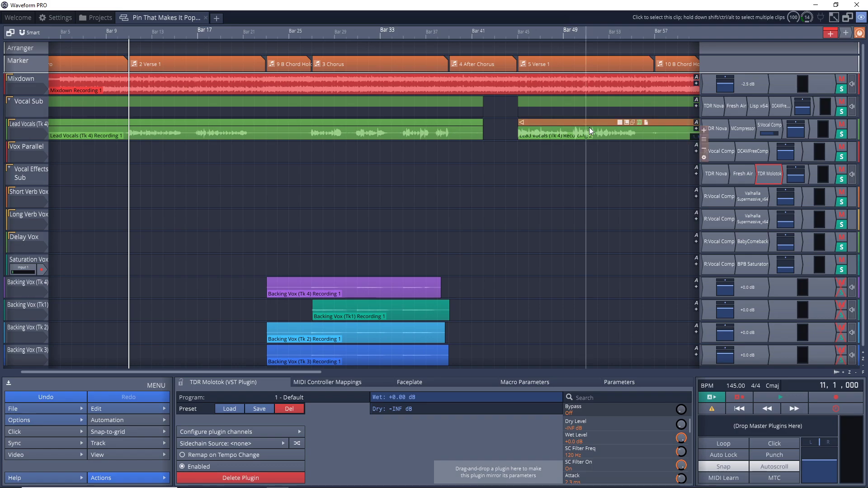
# Play the vocal with its full effects chain together with the Mixdown from bar 11
pyautogui.press('space')
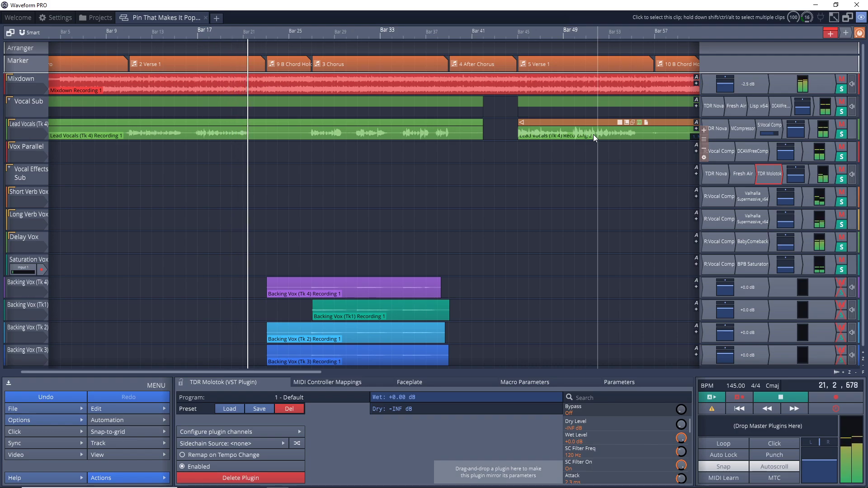
pyautogui.press('space')
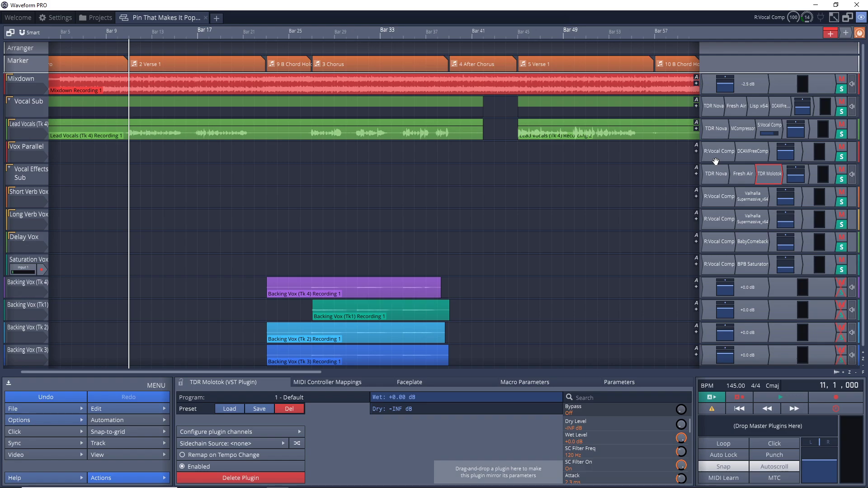
# Select the DCAMFreeComp compressor on the Vox Parallel track
pyautogui.click(752, 151)
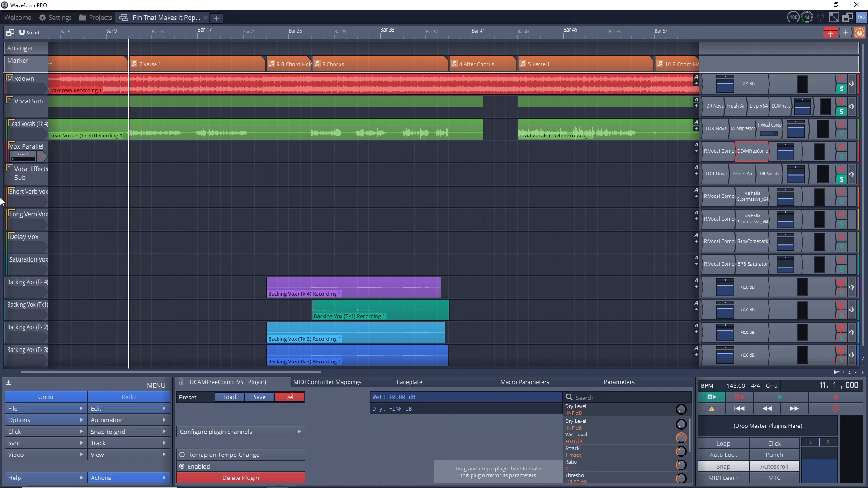